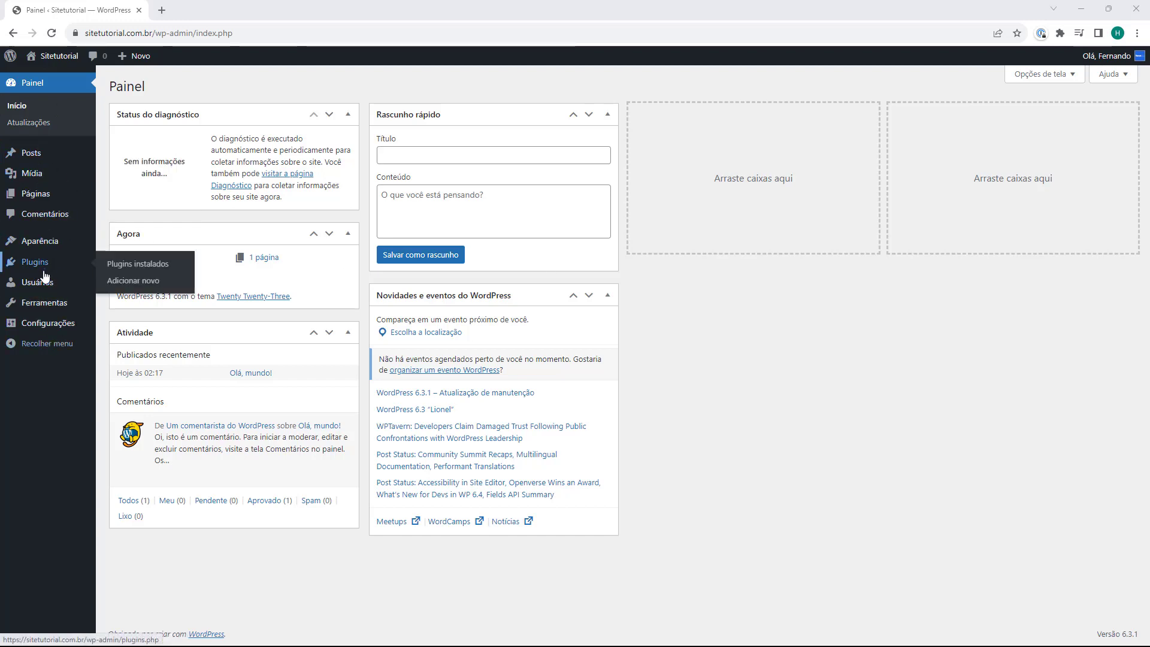
Open the page for adding new plugins and look over the featured ones
{"action": "mouse_move", "coordinate": [23, 271]}
{"action": "left_click", "coordinate": [34, 264]}
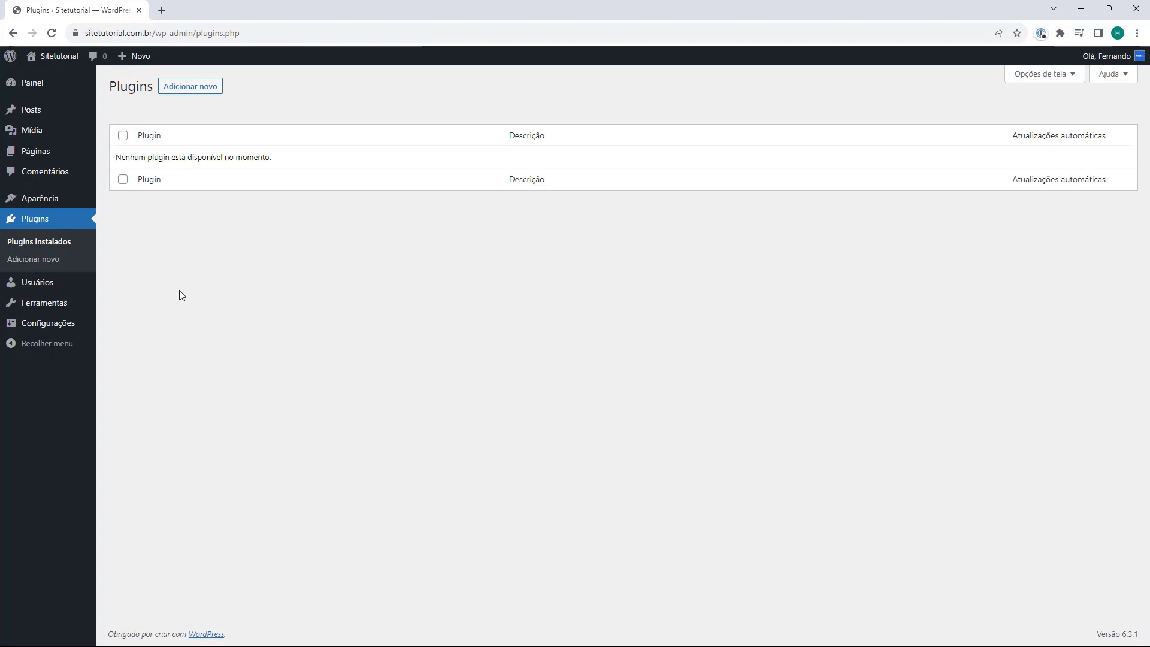
{"action": "left_click", "coordinate": [190, 95]}
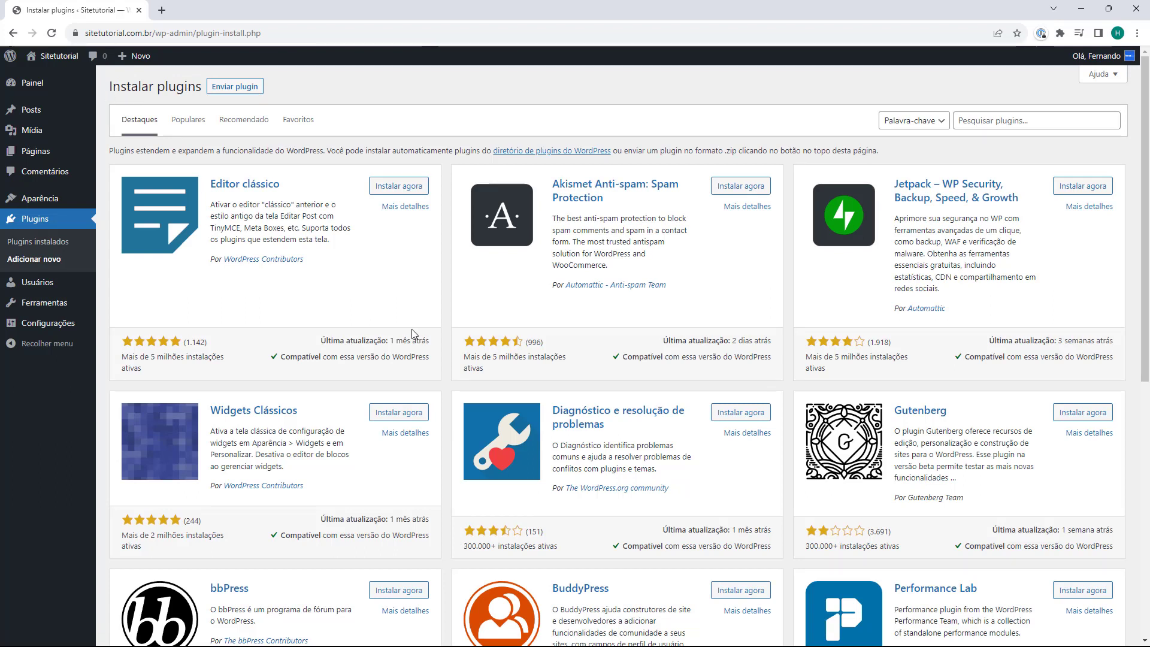
{"action": "scroll", "coordinate": [271, 481], "scroll_direction": "down", "scroll_amount": 5}
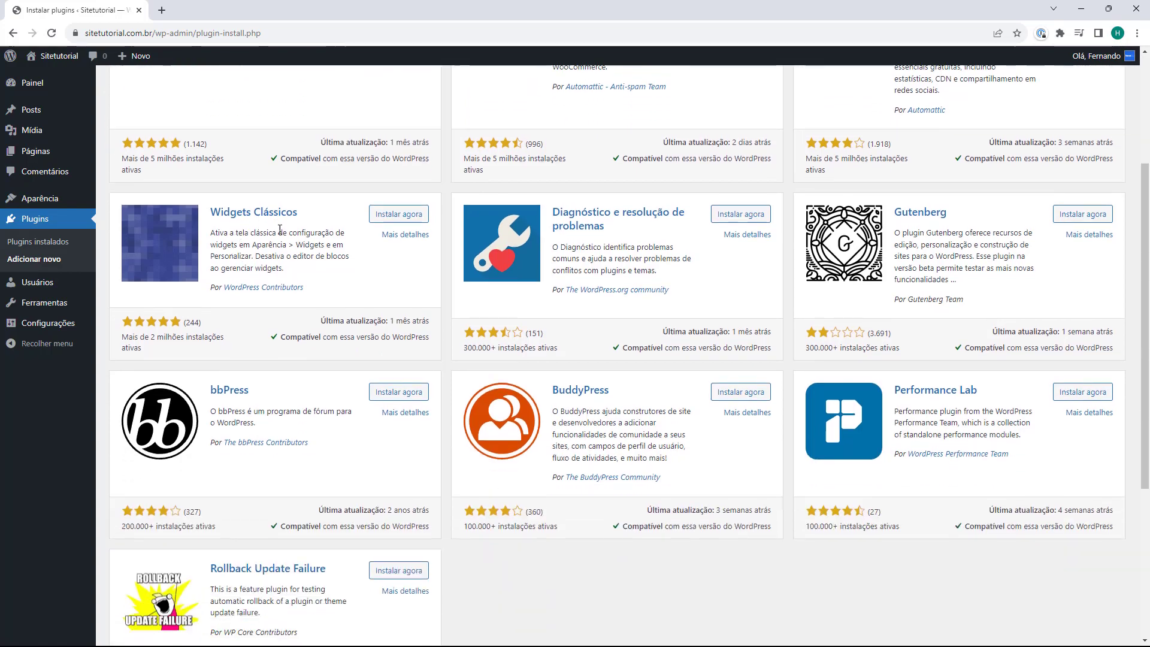
{"action": "scroll", "coordinate": [527, 524], "scroll_direction": "up", "scroll_amount": 5}
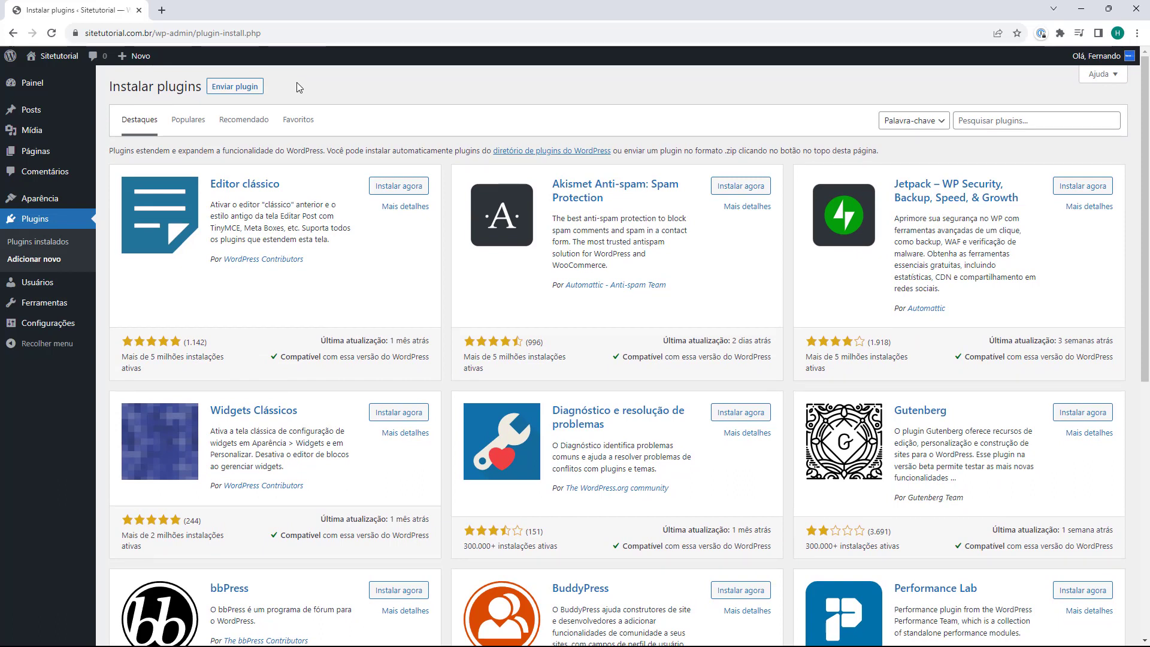
Search the plugin directory for "woocommerce", then install and activate the WooCommerce plugin
{"action": "left_click", "coordinate": [986, 123]}
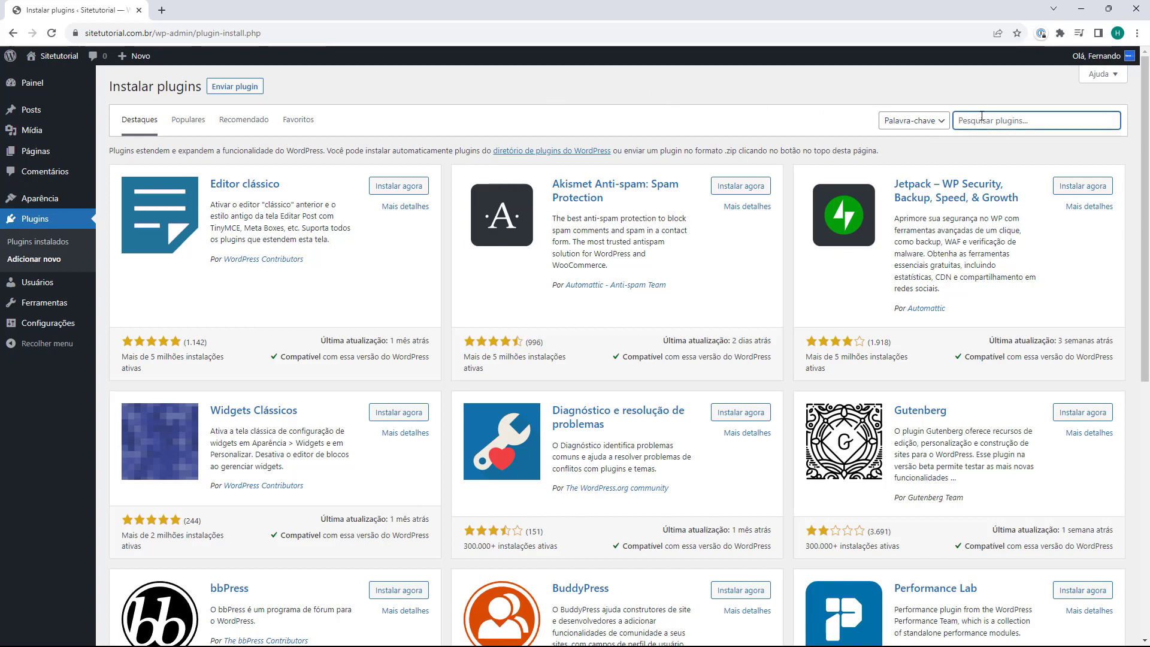
{"action": "type", "text": "w"}
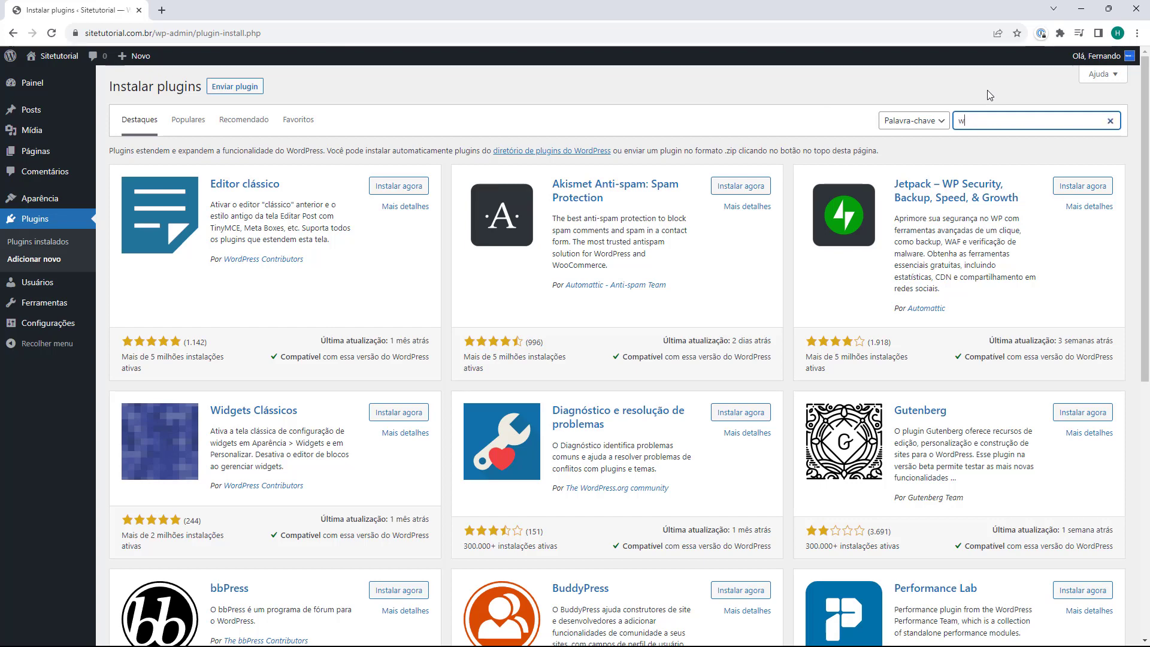
{"action": "type", "text": "oocommerce"}
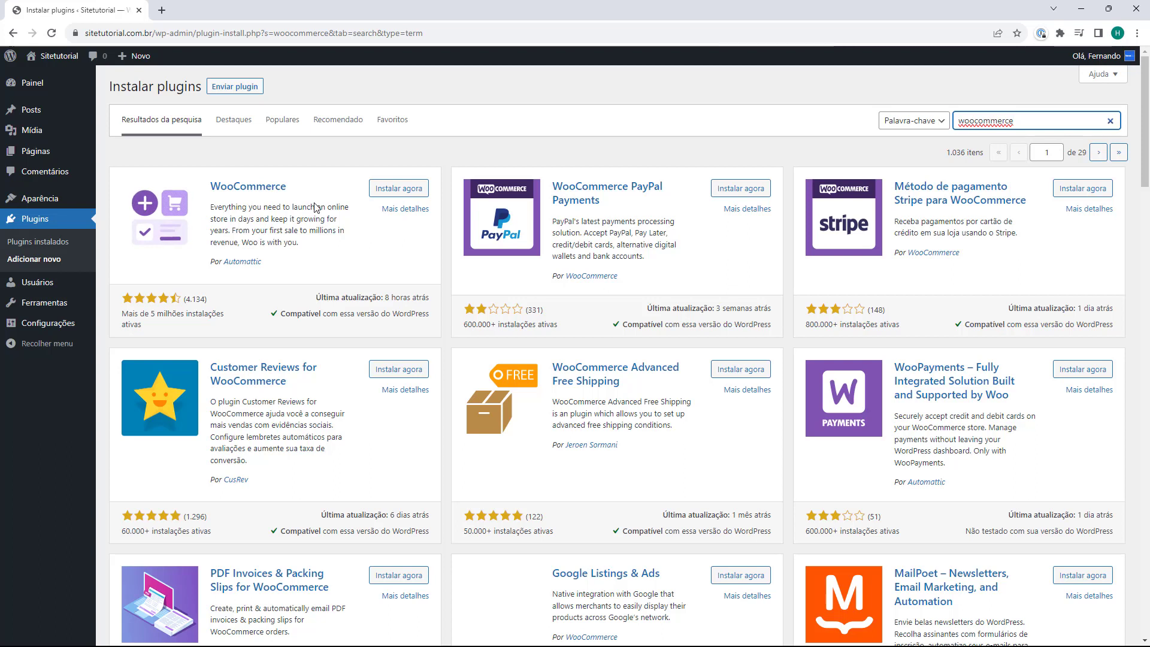
{"action": "left_click", "coordinate": [399, 191]}
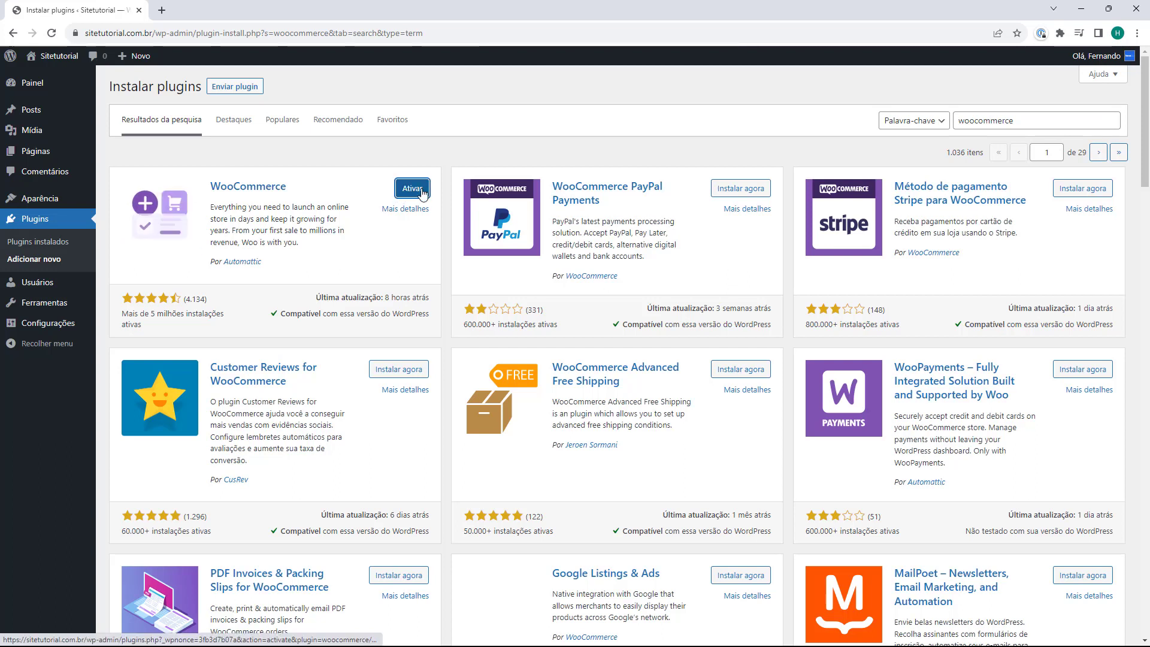
{"action": "left_click", "coordinate": [411, 190]}
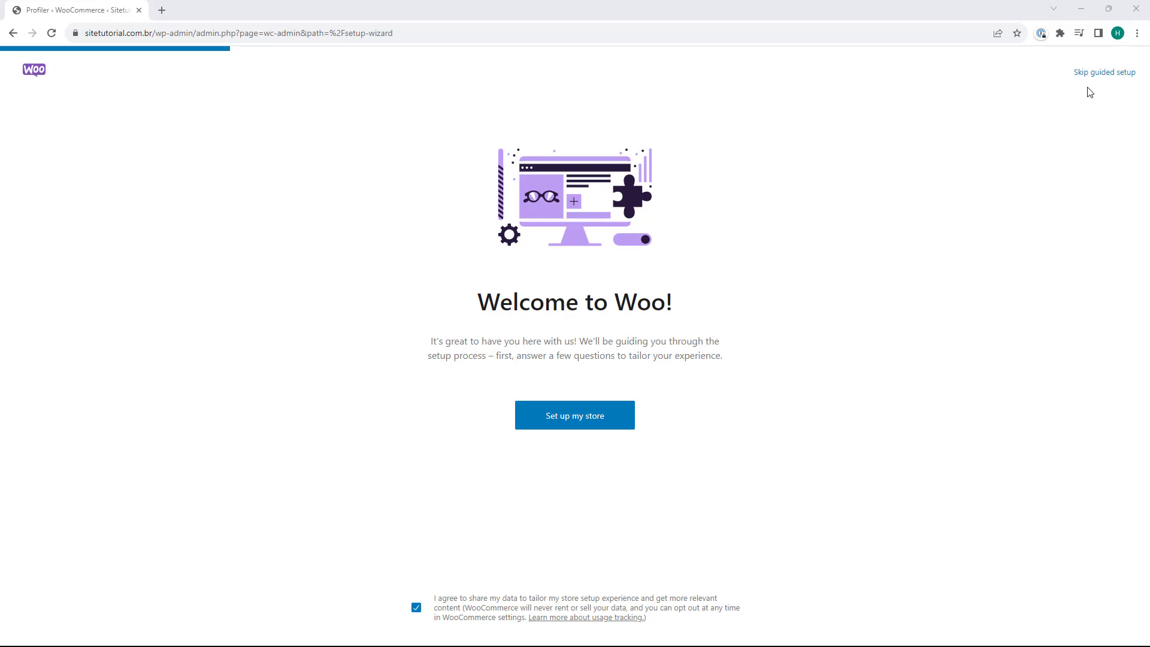
Start the guided store setup and submit the profile answer "Estou apenas começando meus negócios"
{"action": "left_click", "coordinate": [577, 424]}
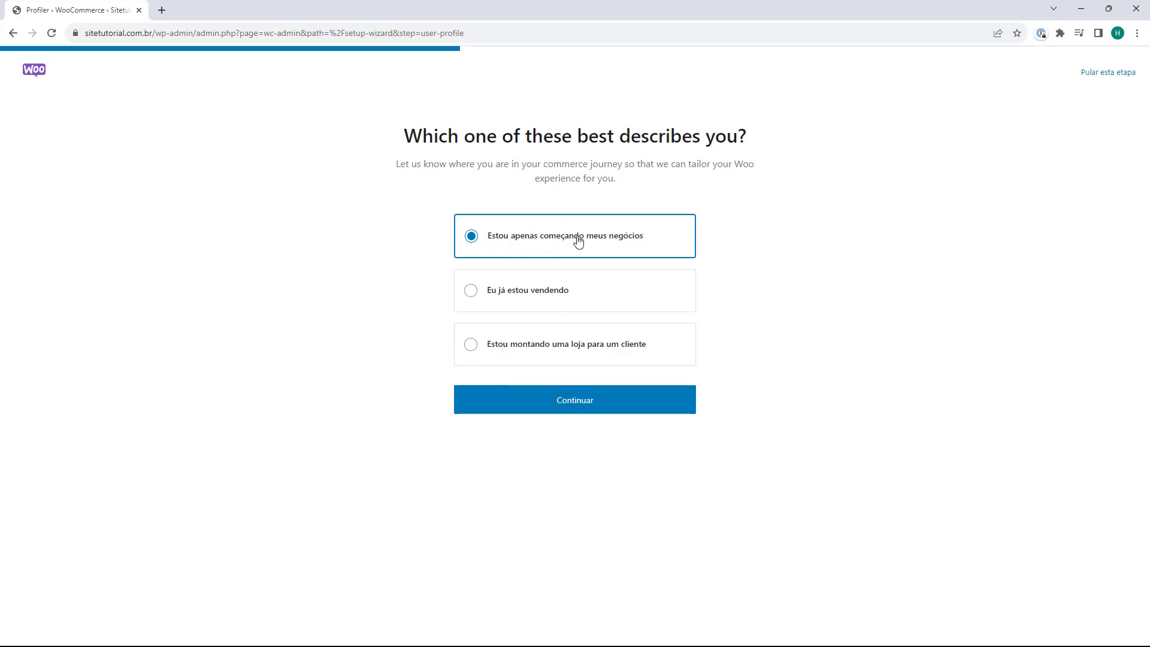
{"action": "left_click", "coordinate": [562, 408]}
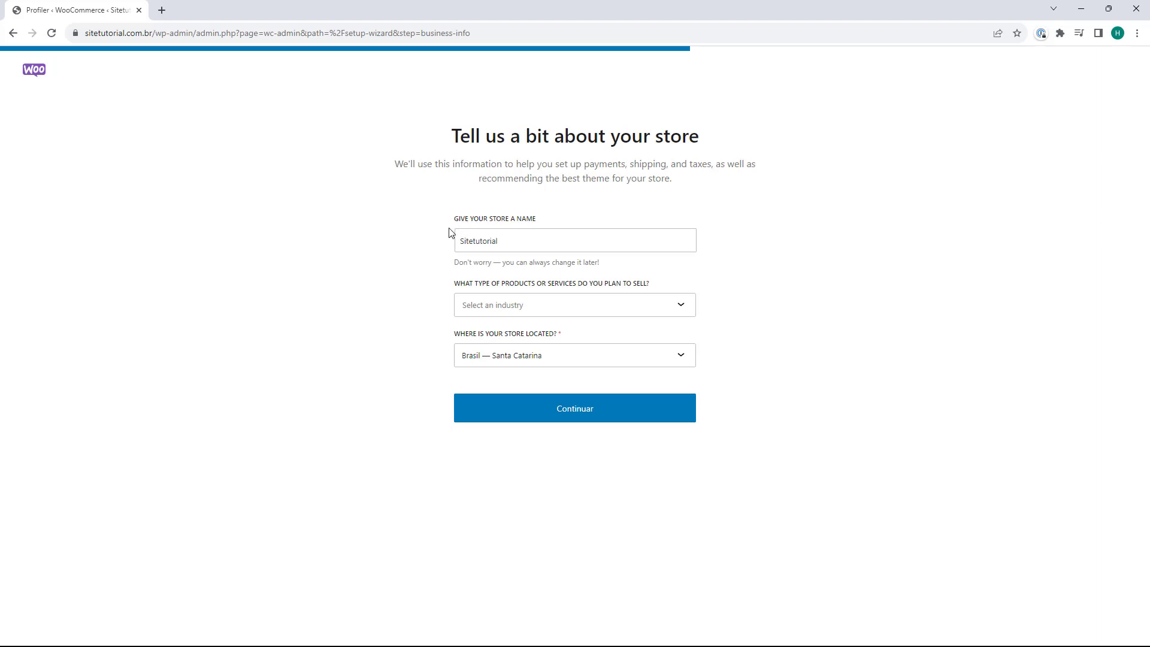
Submit the store details with "Eletrônicos e computadores" as the industry and "Brasil — Santa Catarina" as the location
{"action": "left_click", "coordinate": [475, 242]}
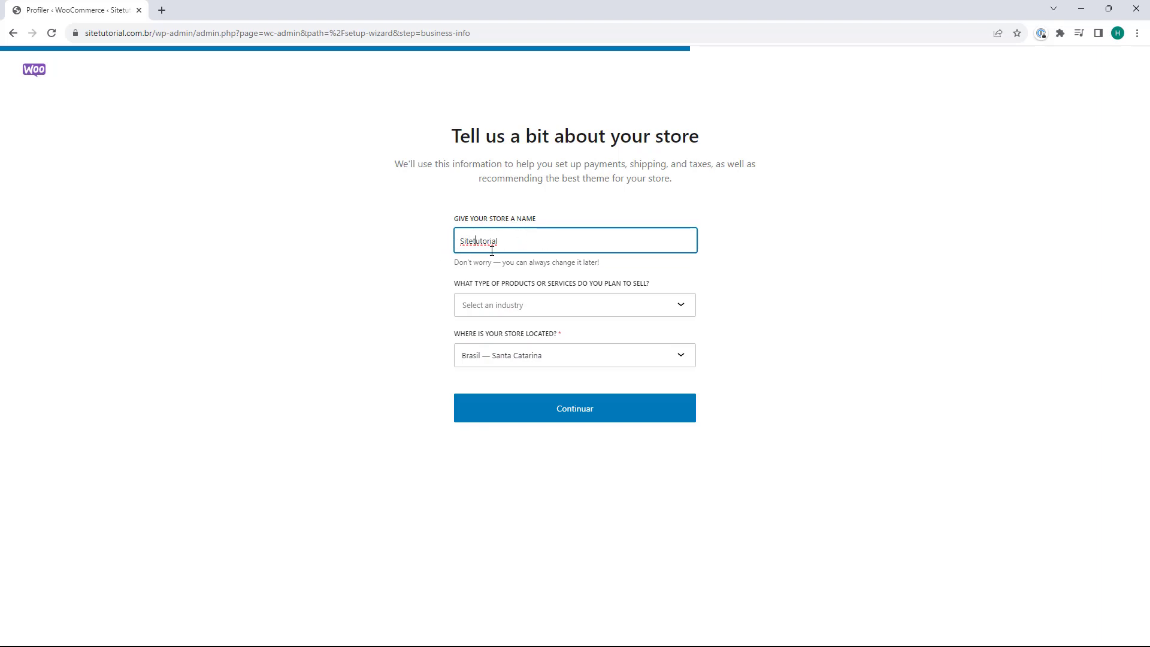
{"action": "left_click", "coordinate": [538, 311]}
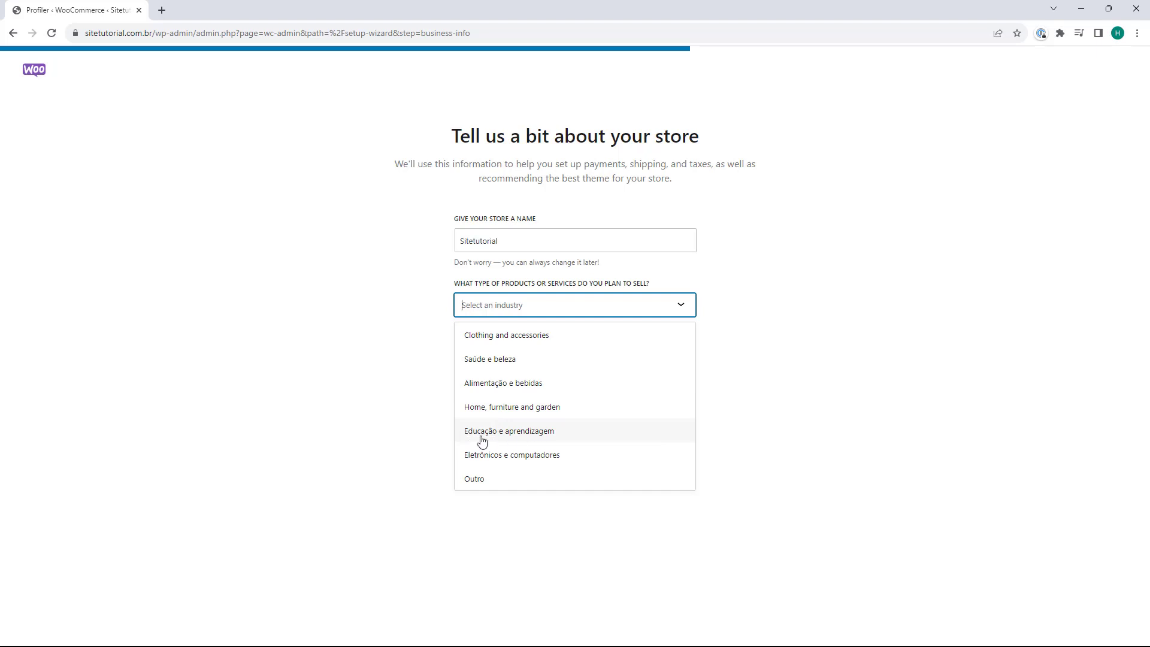
{"action": "left_click", "coordinate": [496, 477]}
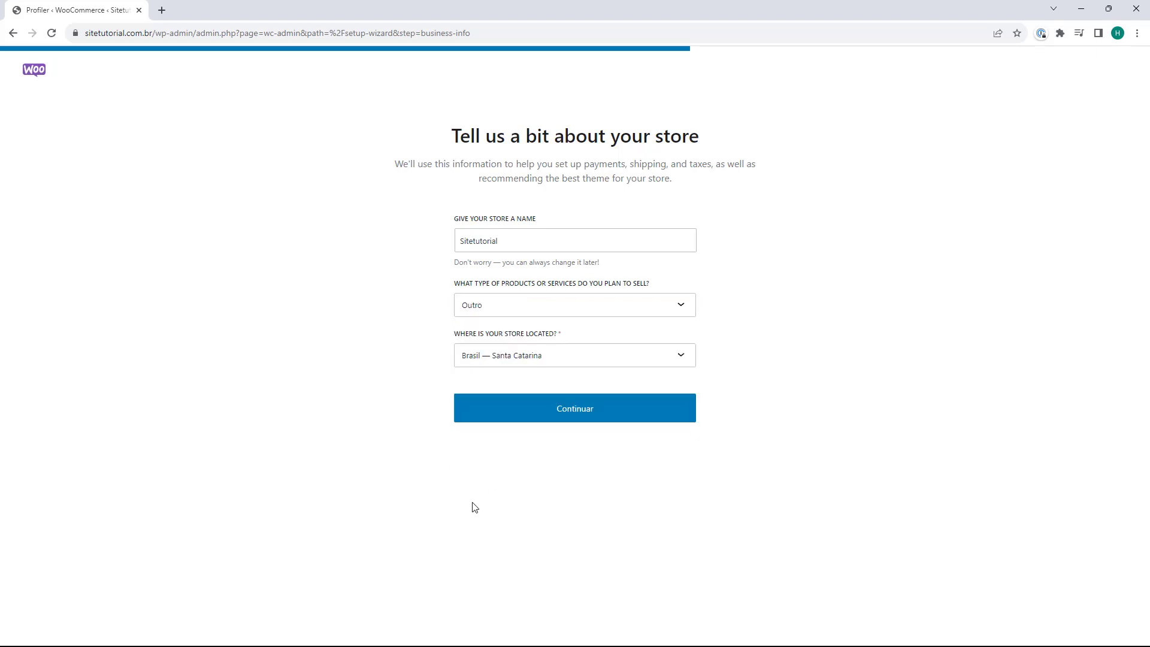
{"action": "left_click", "coordinate": [506, 314]}
{"action": "left_click", "coordinate": [500, 458]}
{"action": "left_click", "coordinate": [532, 358]}
{"action": "scroll", "coordinate": [566, 415], "scroll_direction": "down", "scroll_amount": 2}
{"action": "scroll", "coordinate": [566, 420], "scroll_direction": "down", "scroll_amount": 10}
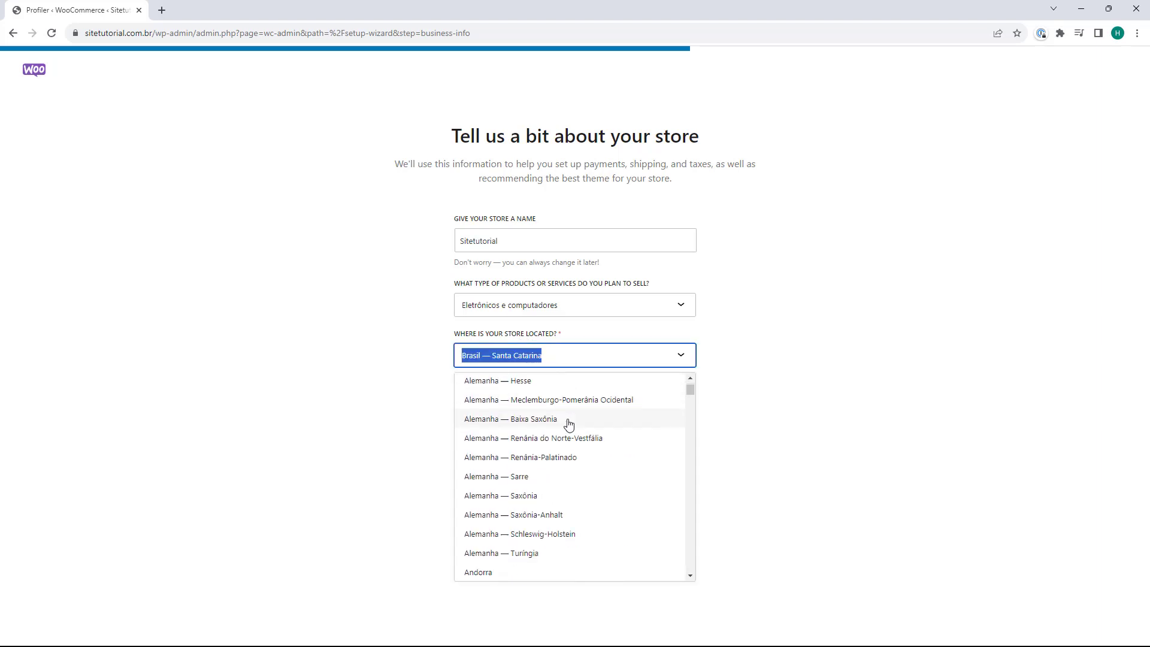
{"action": "left_click", "coordinate": [390, 358]}
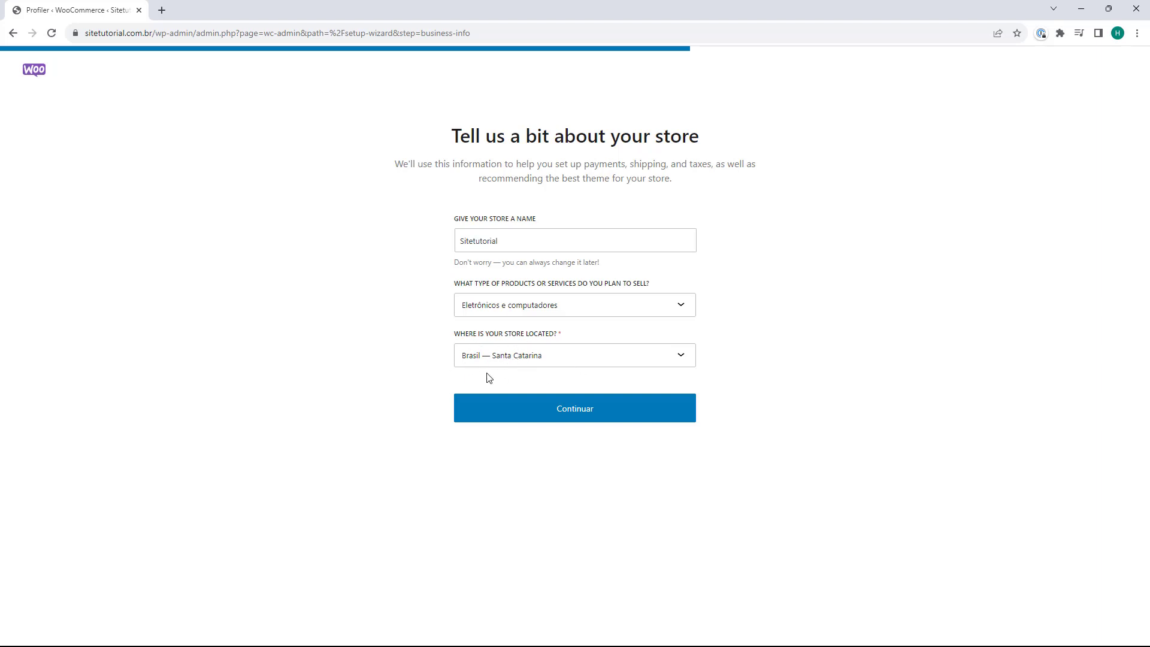
{"action": "left_click", "coordinate": [569, 418]}
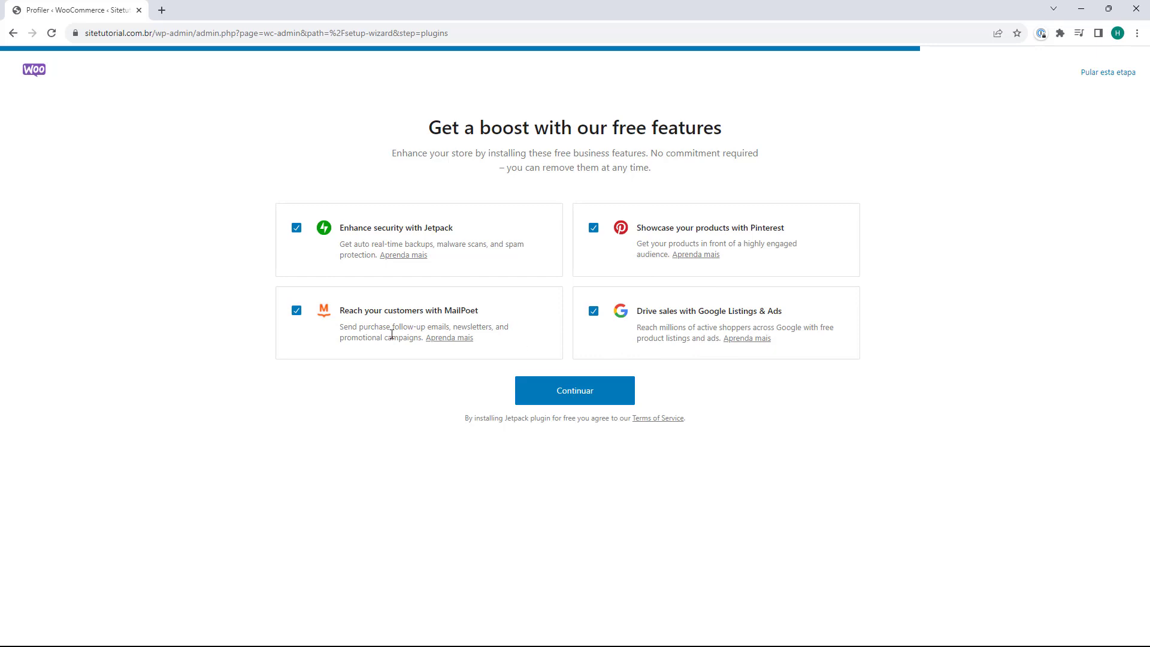
Decline the MailPoet, Jetpack, Pinterest and Google Listings & Ads extras and finish the store setup
{"action": "left_click", "coordinate": [296, 311]}
{"action": "left_click", "coordinate": [296, 229]}
{"action": "left_click", "coordinate": [594, 229]}
{"action": "left_click", "coordinate": [594, 312]}
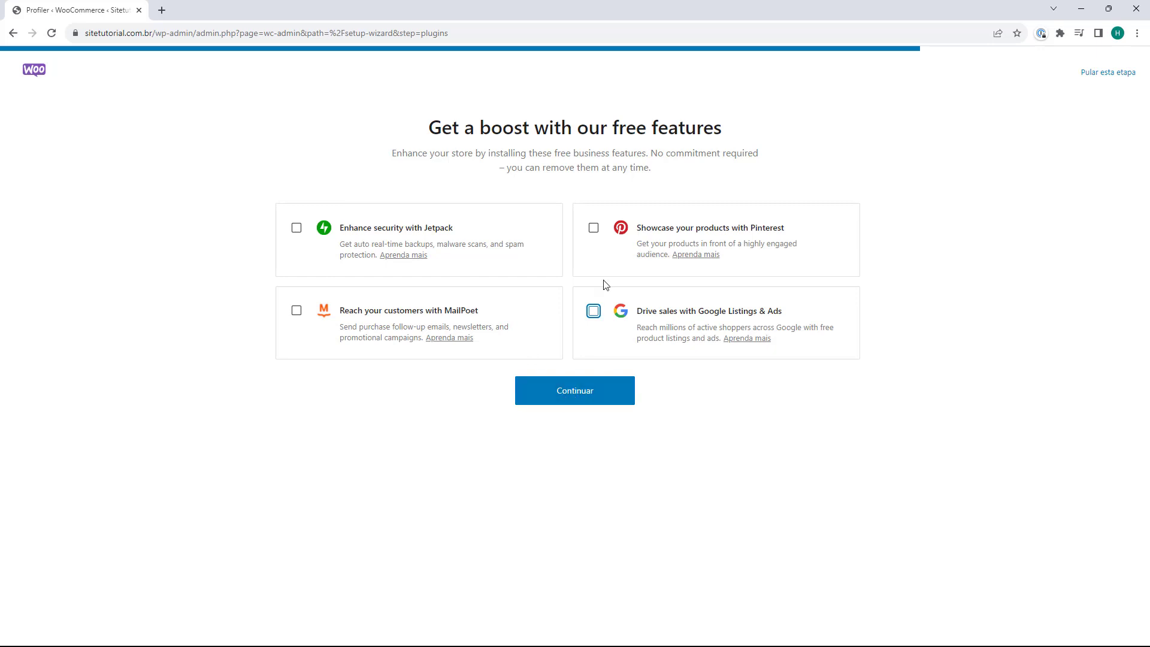
{"action": "left_click", "coordinate": [572, 394]}
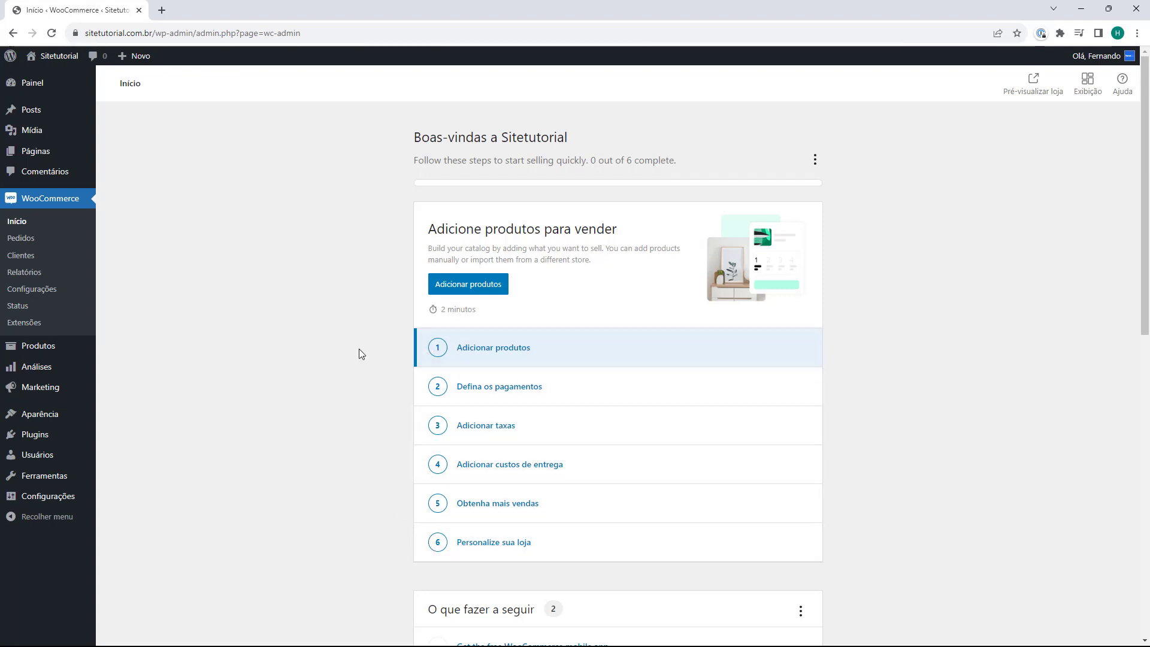
Review the WooCommerce home page, from the setup task list to the inbox and statistics overview
{"action": "scroll", "coordinate": [359, 336], "scroll_direction": "down", "scroll_amount": 5}
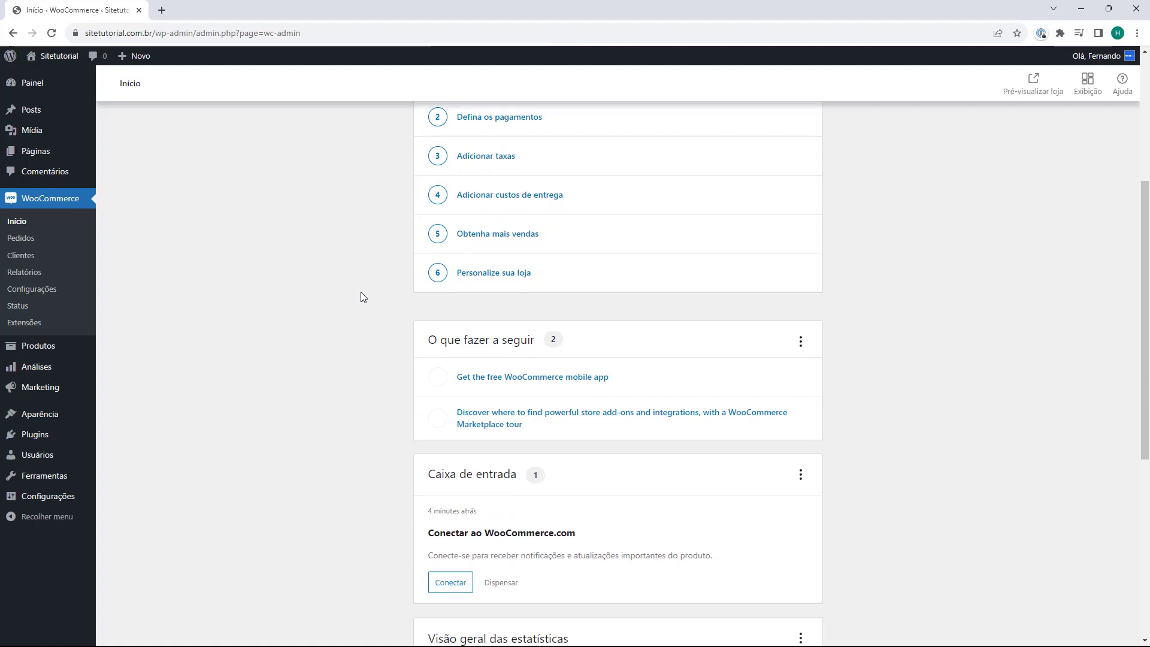
{"action": "scroll", "coordinate": [362, 297], "scroll_direction": "down", "scroll_amount": 2}
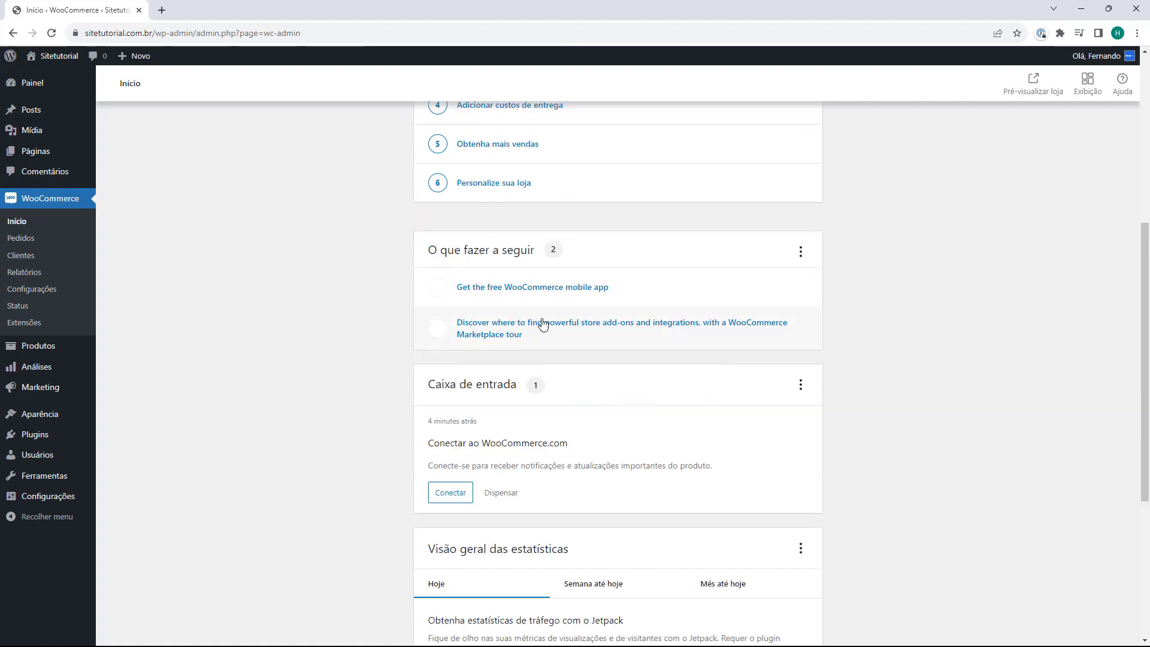
{"action": "scroll", "coordinate": [359, 287], "scroll_direction": "down", "scroll_amount": 3}
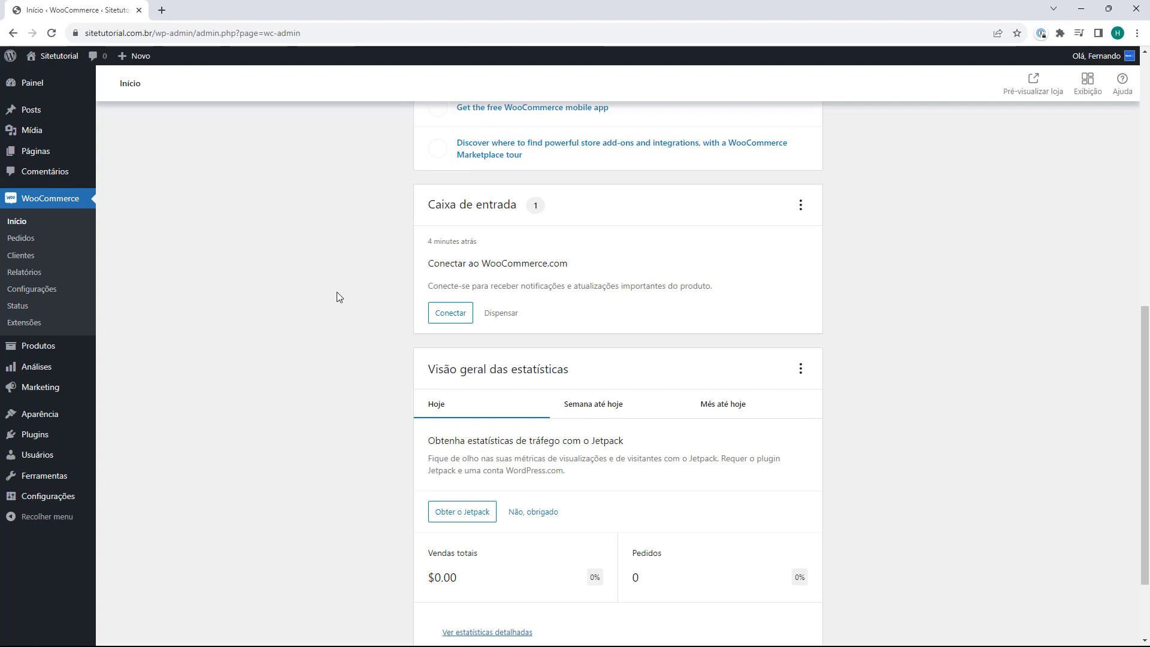
{"action": "scroll", "coordinate": [381, 201], "scroll_direction": "down", "scroll_amount": 2}
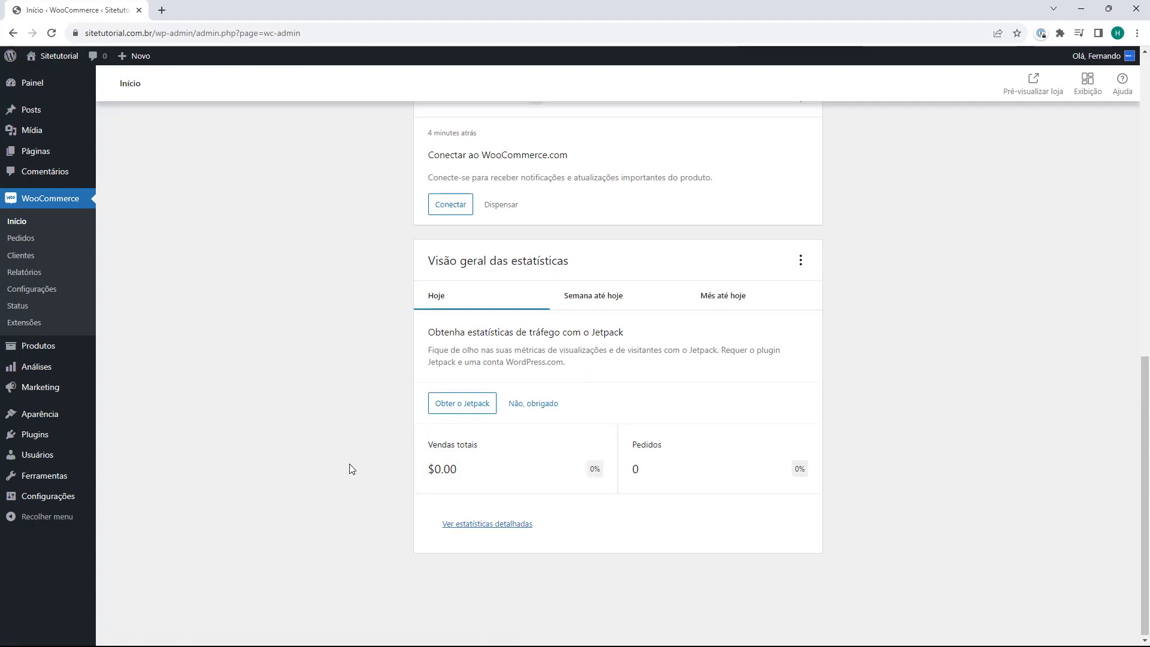
{"action": "scroll", "coordinate": [352, 469], "scroll_direction": "up", "scroll_amount": 10}
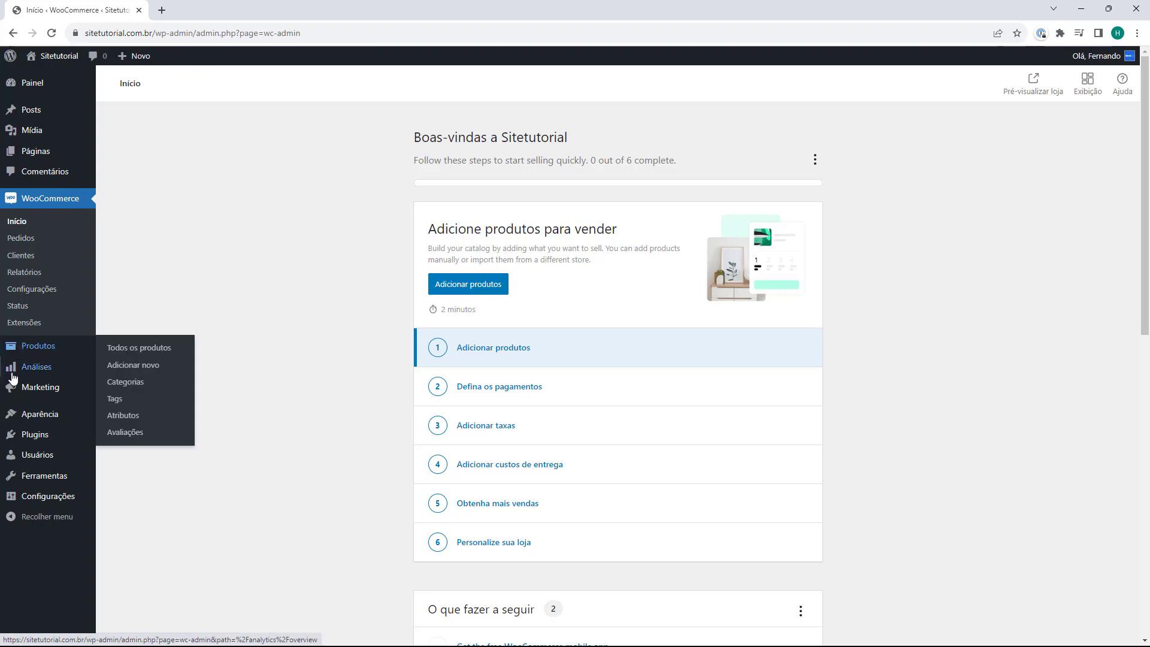
Open a blank new product form and examine its stock, shipping, category and publishing options
{"action": "mouse_move", "coordinate": [52, 388]}
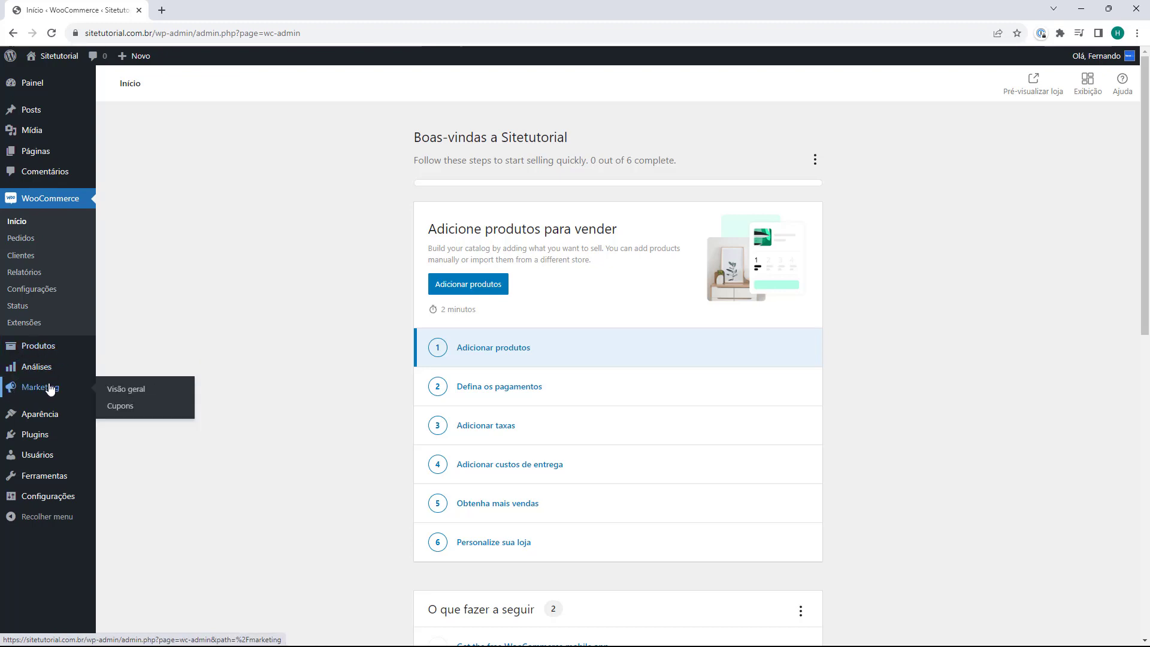
{"action": "left_click", "coordinate": [47, 375]}
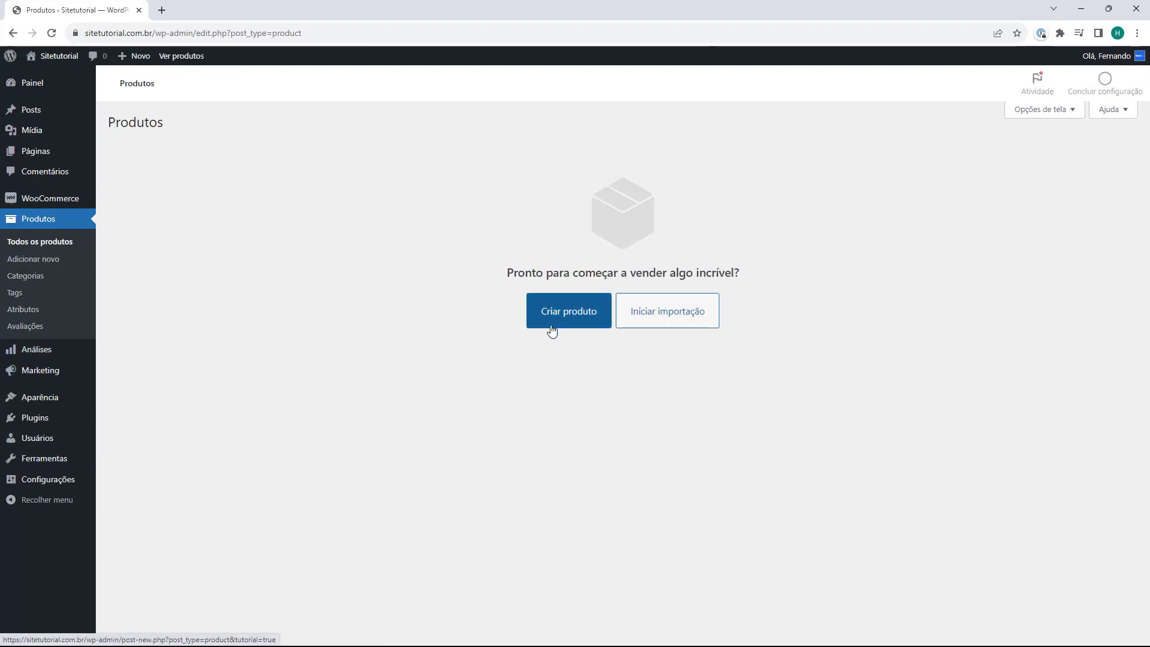
{"action": "left_click", "coordinate": [577, 318]}
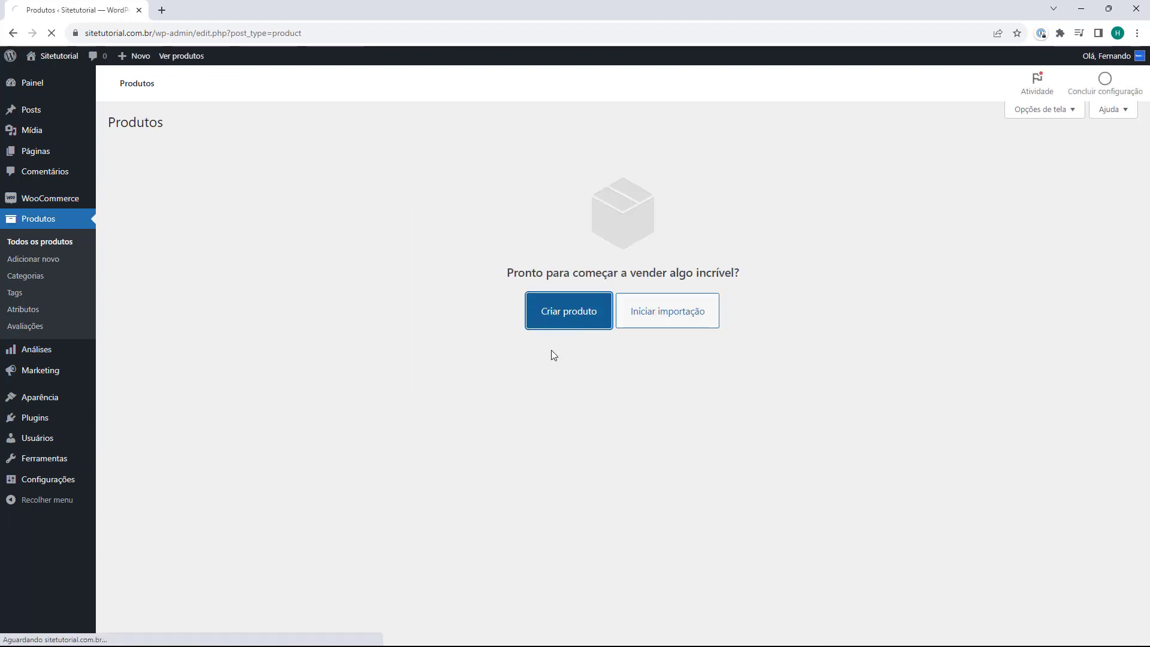
{"action": "left_click", "coordinate": [303, 184]}
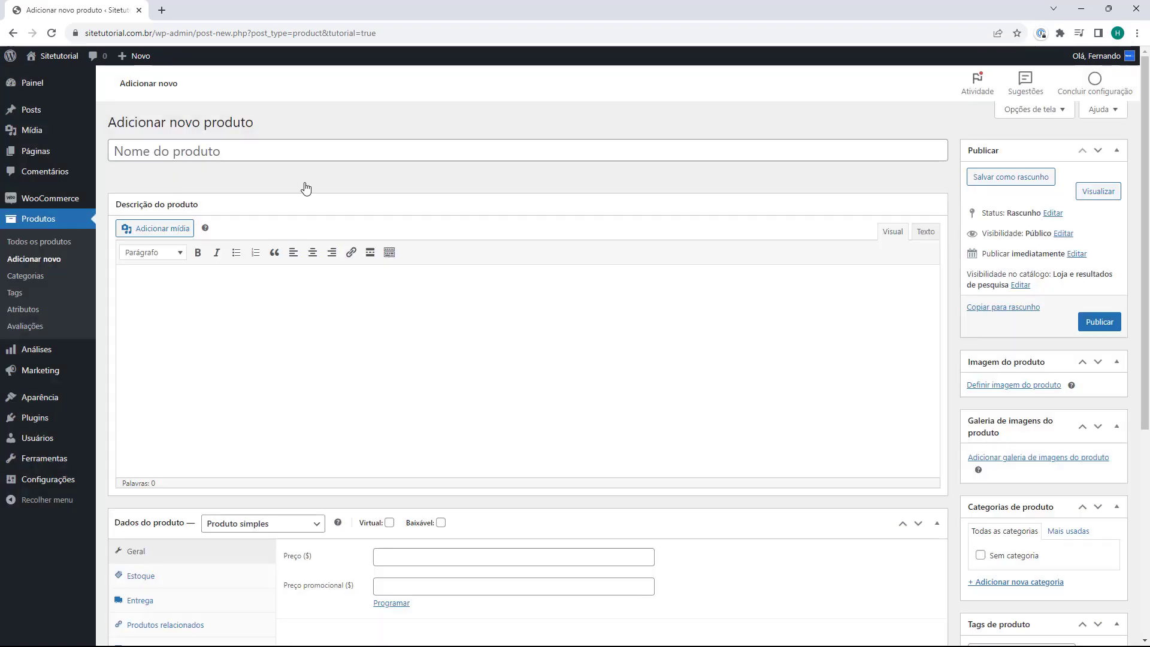
{"action": "scroll", "coordinate": [221, 244], "scroll_direction": "down", "scroll_amount": 4}
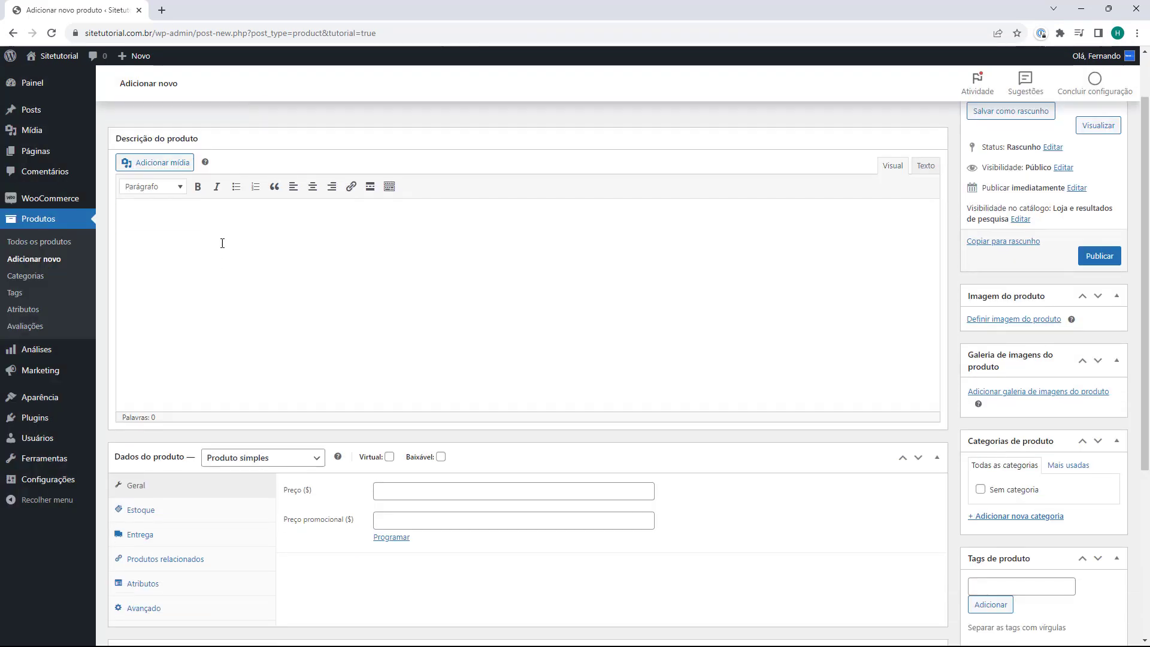
{"action": "left_click", "coordinate": [207, 347]}
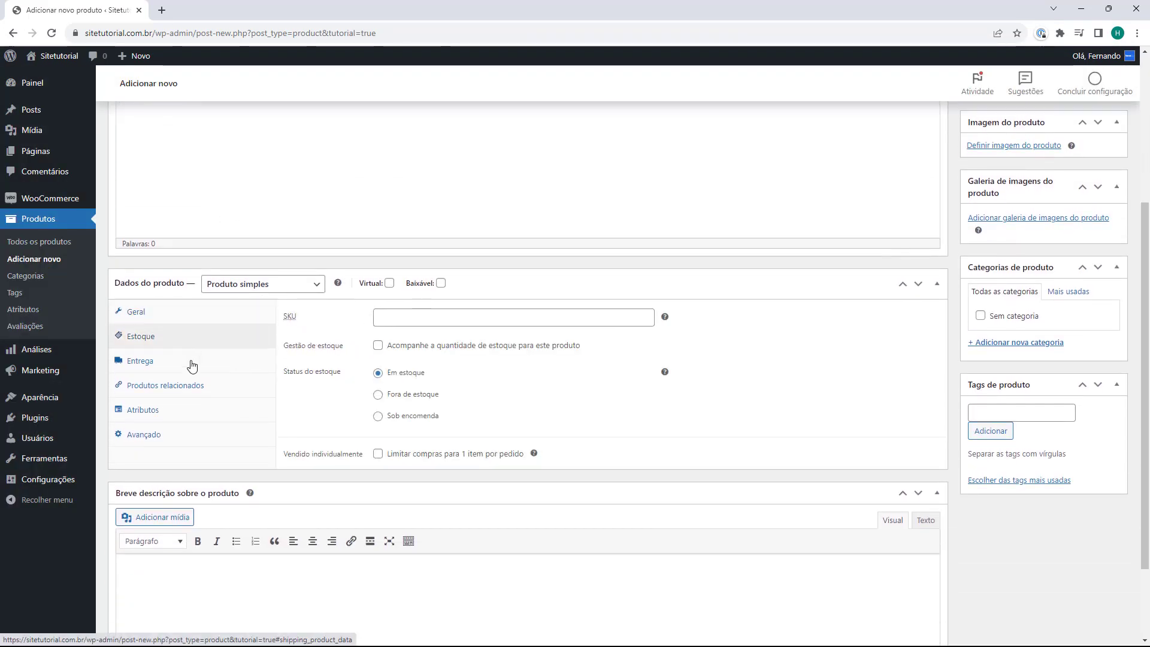
{"action": "left_click", "coordinate": [191, 363]}
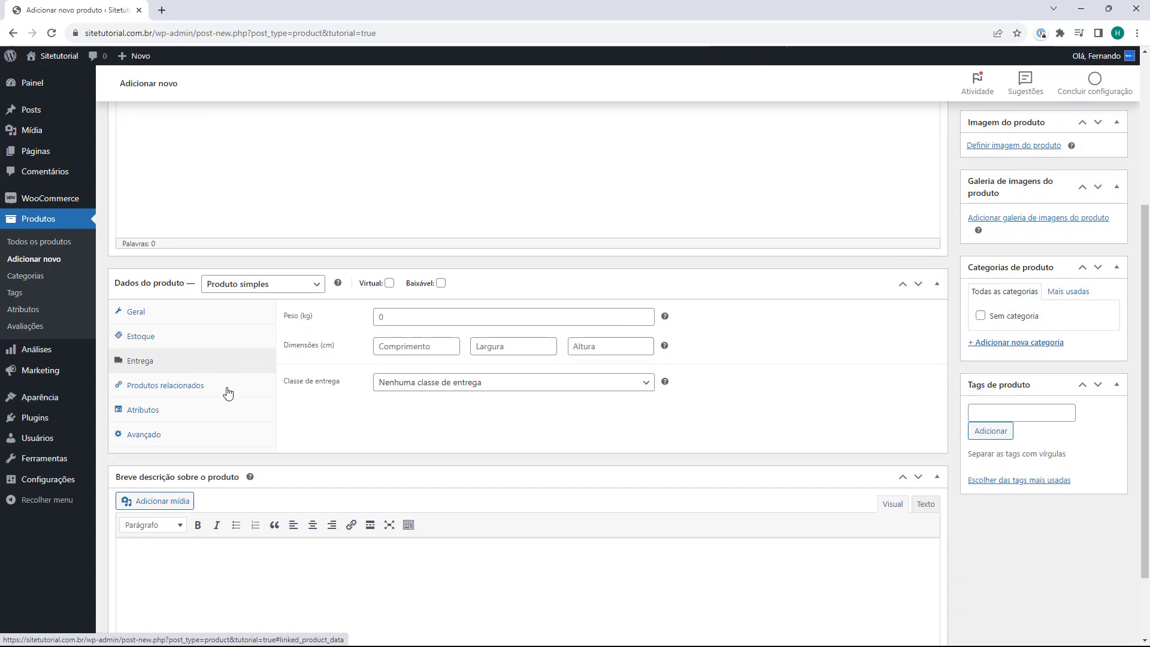
{"action": "scroll", "coordinate": [228, 393], "scroll_direction": "up", "scroll_amount": 1}
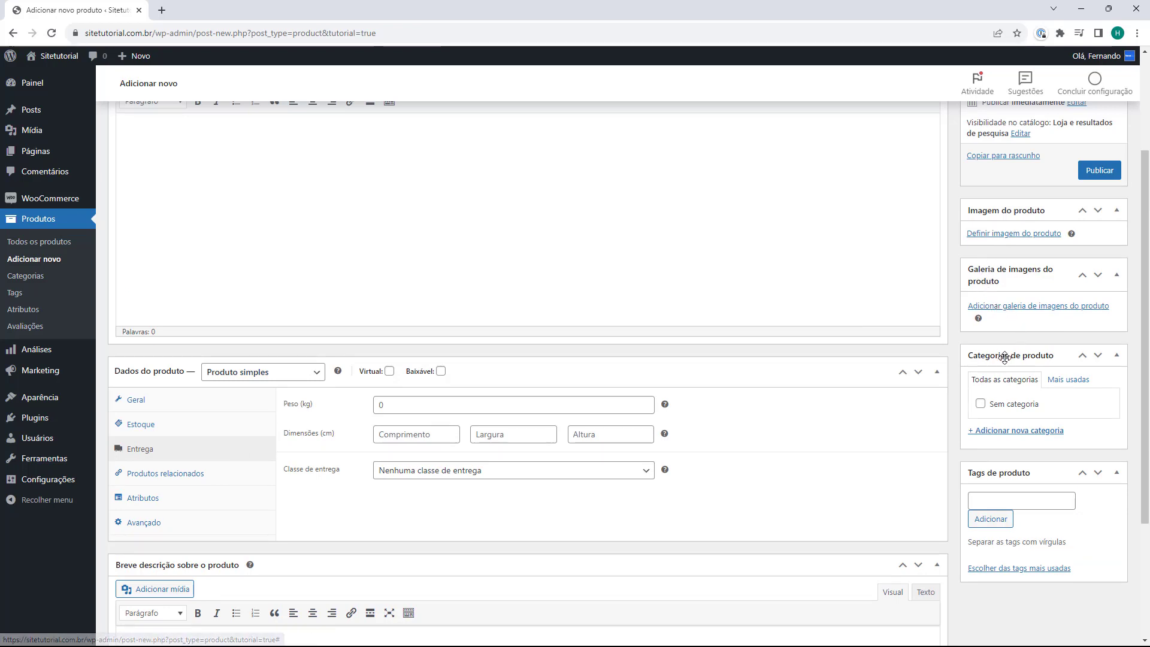
{"action": "scroll", "coordinate": [989, 479], "scroll_direction": "up", "scroll_amount": 3}
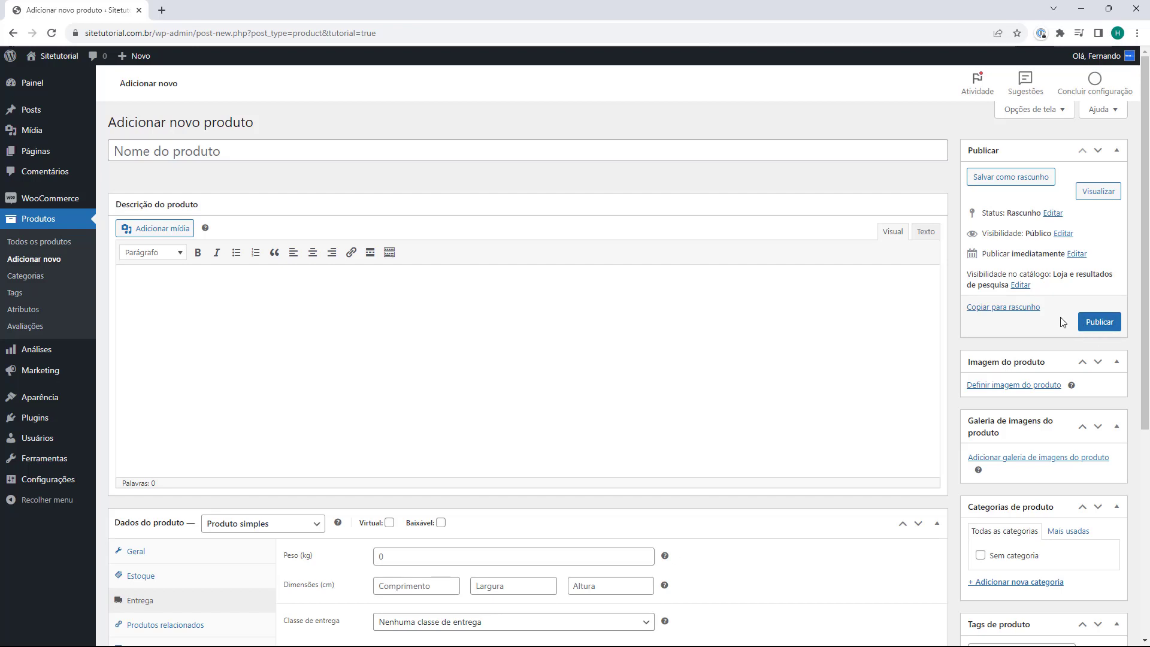
Open the WooCommerce general settings with the store address and general options
{"action": "left_click", "coordinate": [42, 198]}
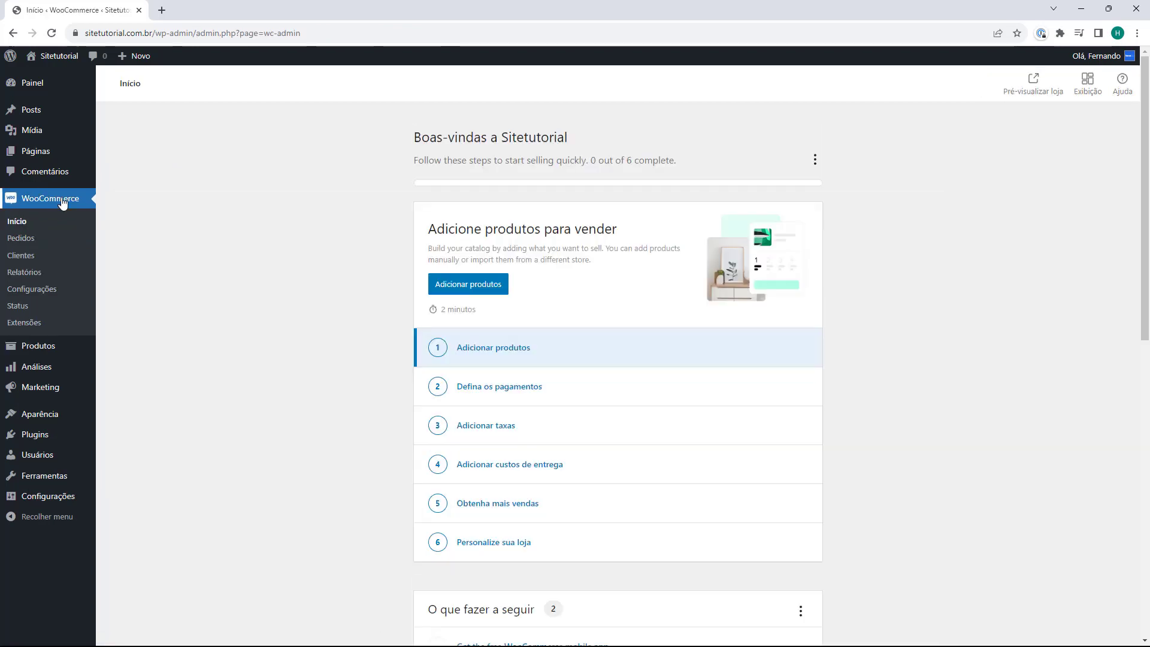
{"action": "left_click", "coordinate": [15, 294]}
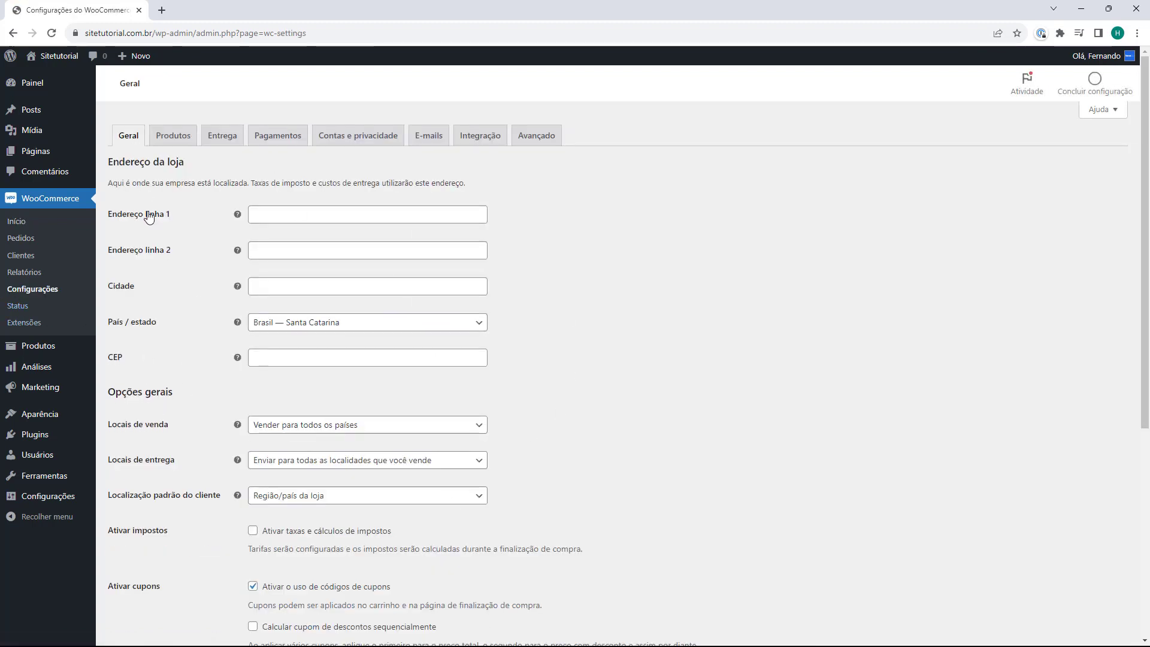
Review the general store settings, from the store address and selling locations to the tax, coupon and currency options
{"action": "scroll", "coordinate": [188, 224], "scroll_direction": "down", "scroll_amount": 3}
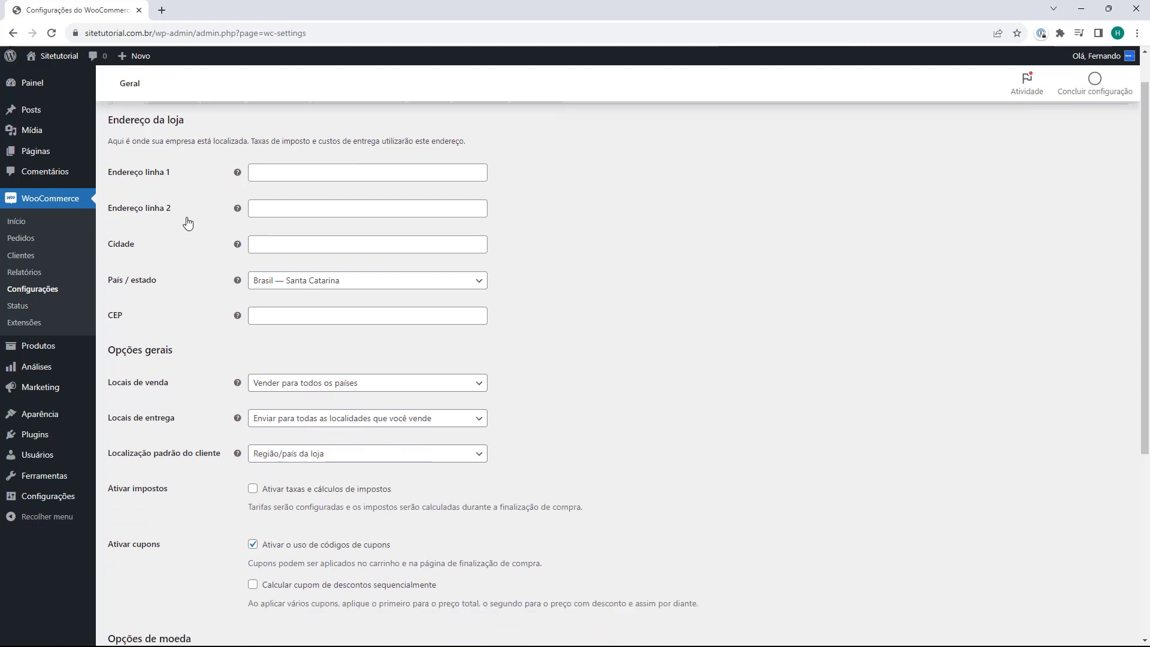
{"action": "scroll", "coordinate": [154, 257], "scroll_direction": "up", "scroll_amount": 2}
{"action": "scroll", "coordinate": [156, 258], "scroll_direction": "down", "scroll_amount": 2}
{"action": "scroll", "coordinate": [156, 258], "scroll_direction": "down", "scroll_amount": 3}
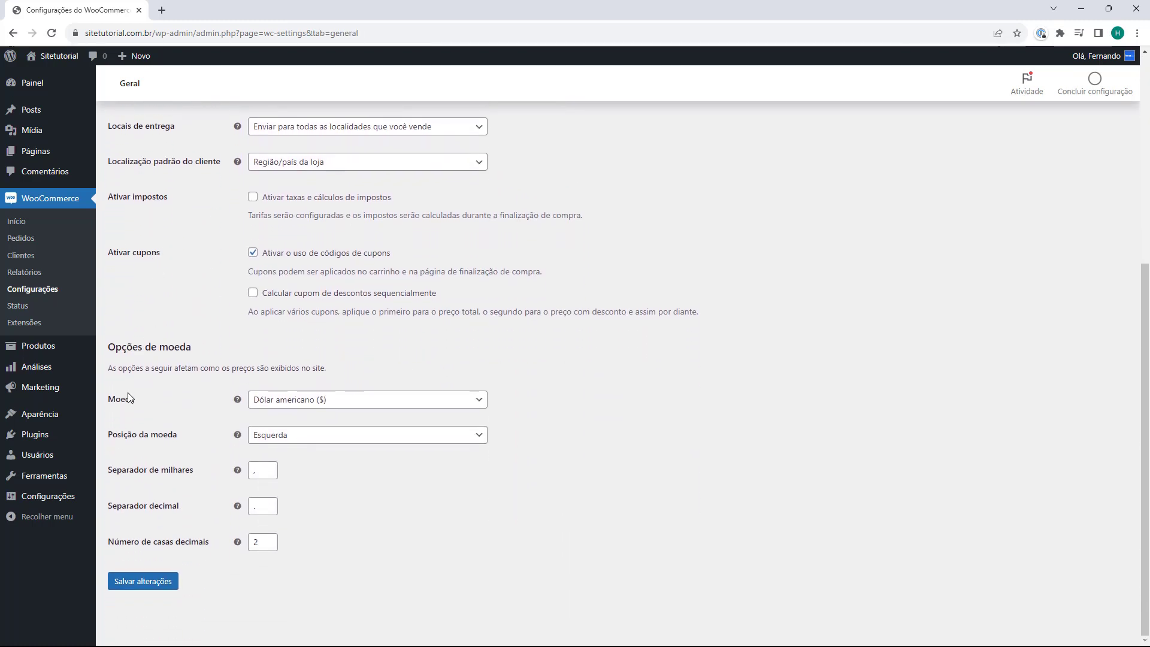
{"action": "scroll", "coordinate": [130, 397], "scroll_direction": "up", "scroll_amount": 5}
Examine the WooCommerce settings for products, shipping, payments, accounts and privacy, e-mails and integration one after another
{"action": "left_click", "coordinate": [173, 130]}
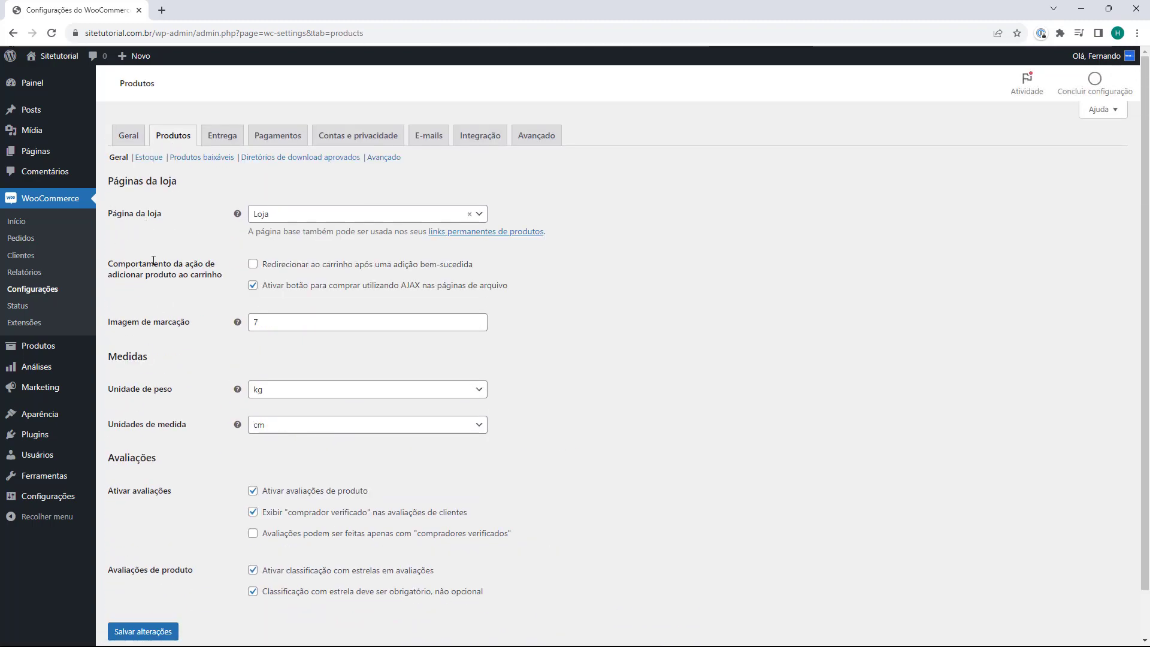
{"action": "left_click", "coordinate": [214, 143]}
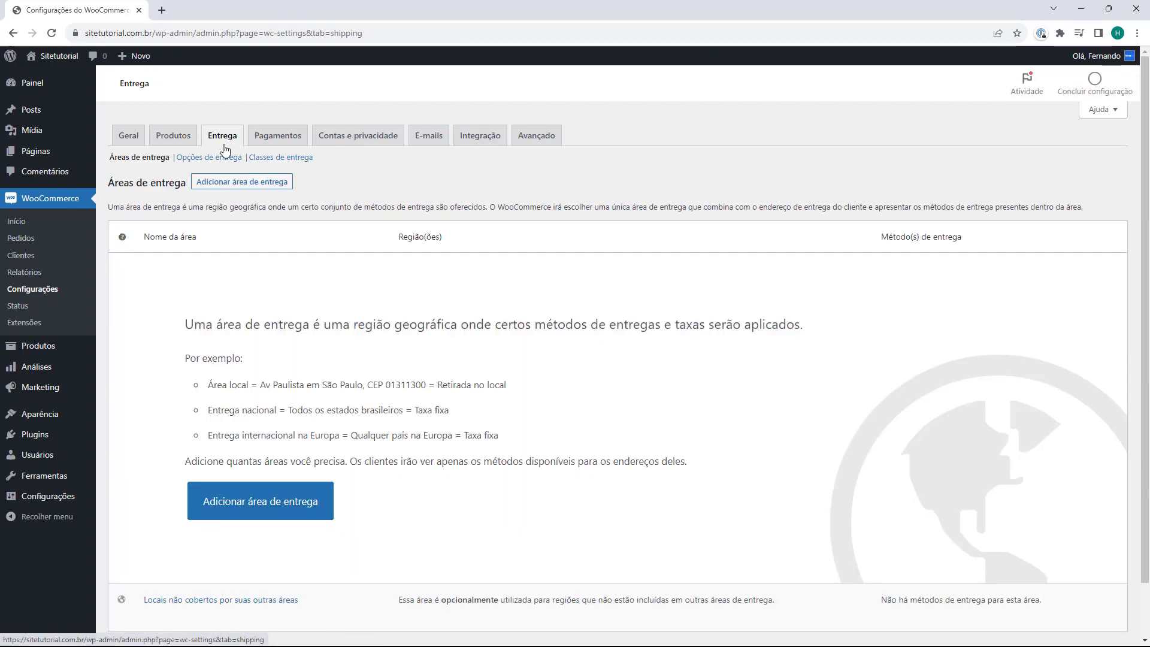
{"action": "left_click", "coordinate": [264, 142]}
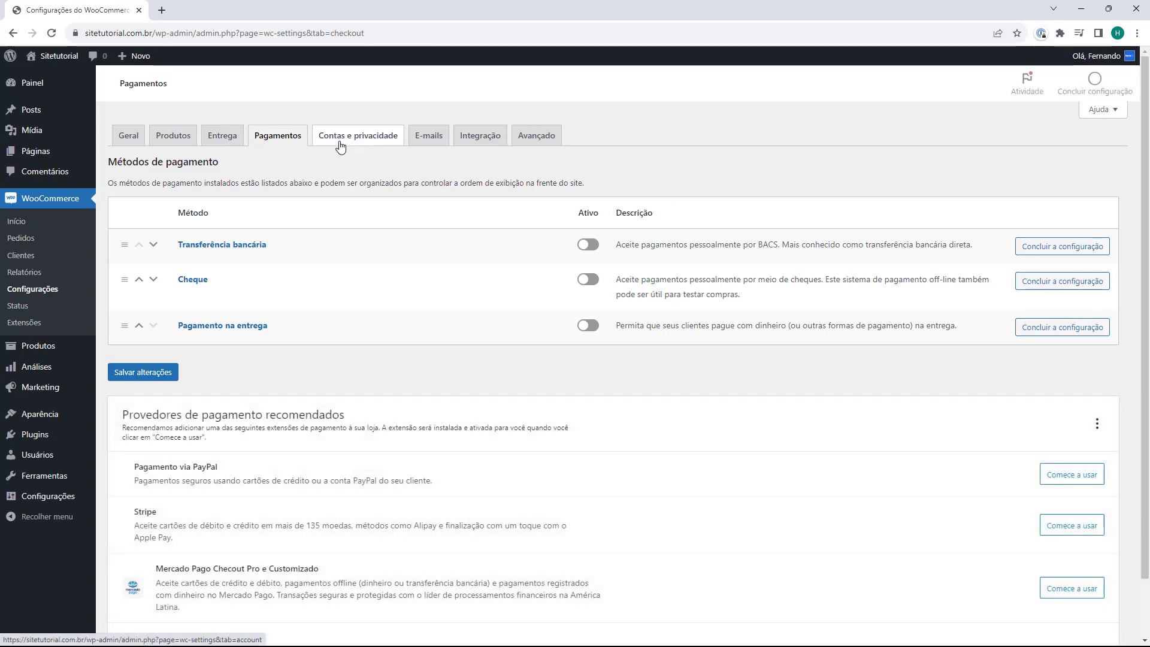
{"action": "left_click", "coordinate": [339, 143]}
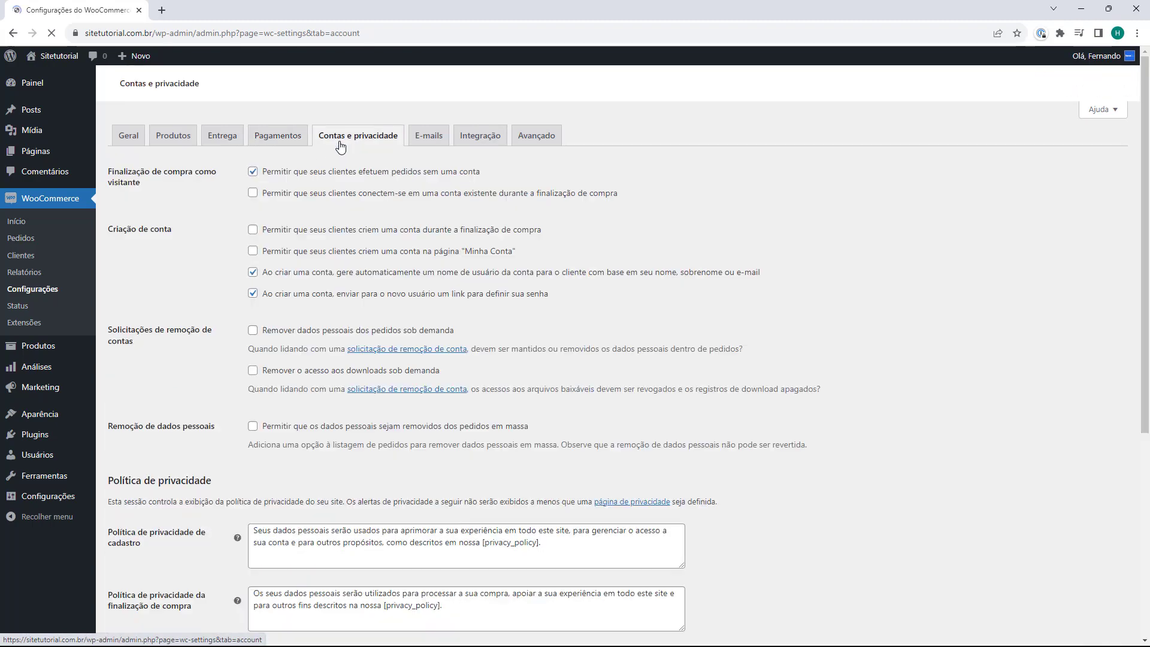
{"action": "left_click", "coordinate": [426, 139]}
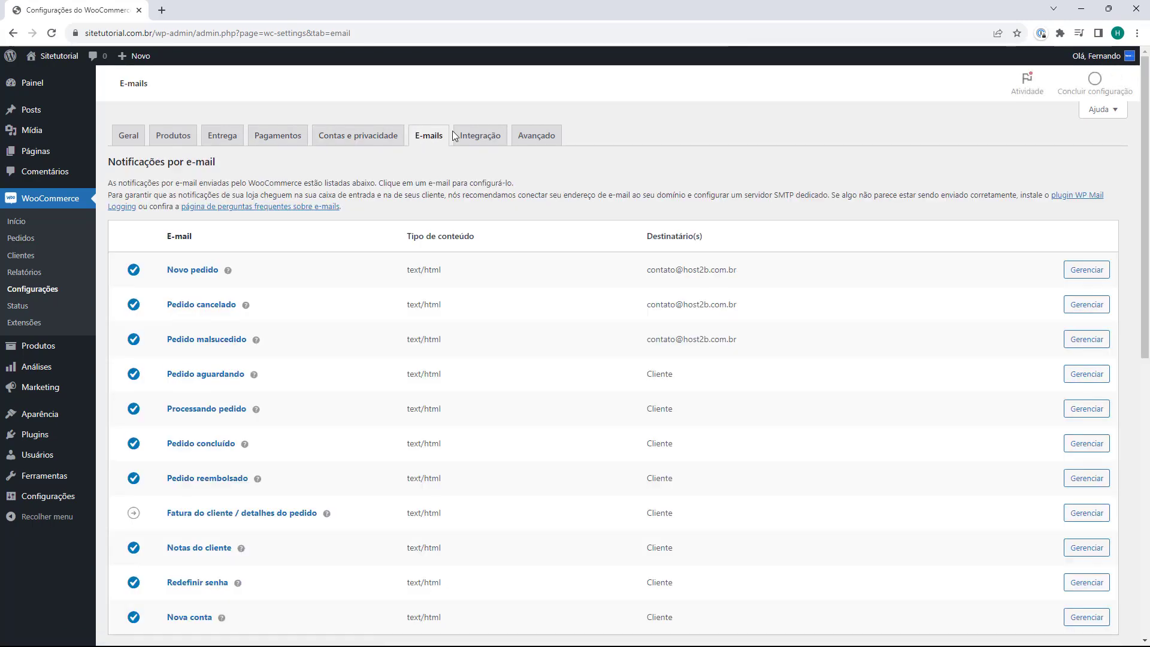
{"action": "left_click", "coordinate": [480, 137]}
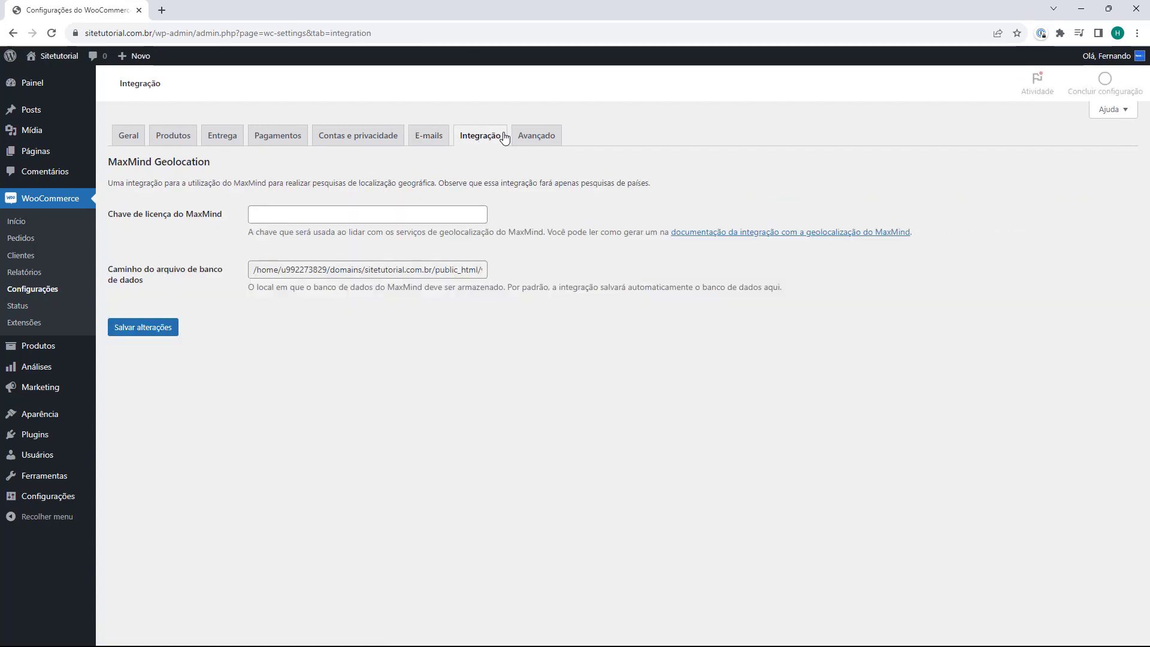
Review the advanced settings with the page setup, checkout endpoints and account endpoints, and return to the WordPress dashboard
{"action": "left_click", "coordinate": [514, 137]}
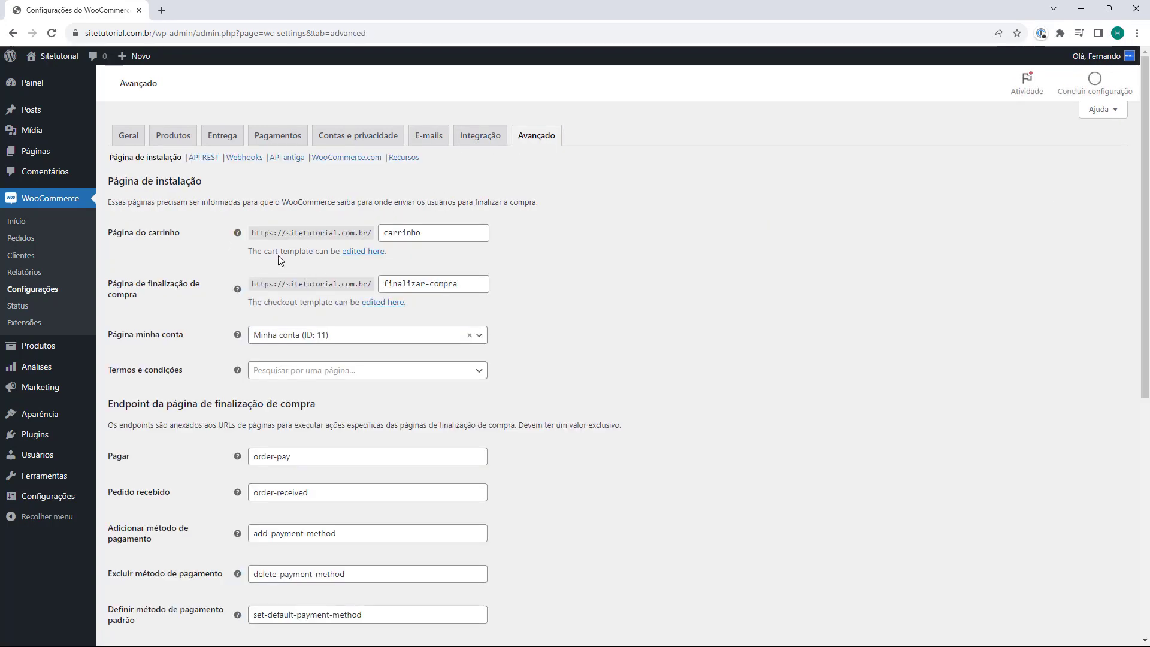
{"action": "scroll", "coordinate": [203, 239], "scroll_direction": "down", "scroll_amount": 7}
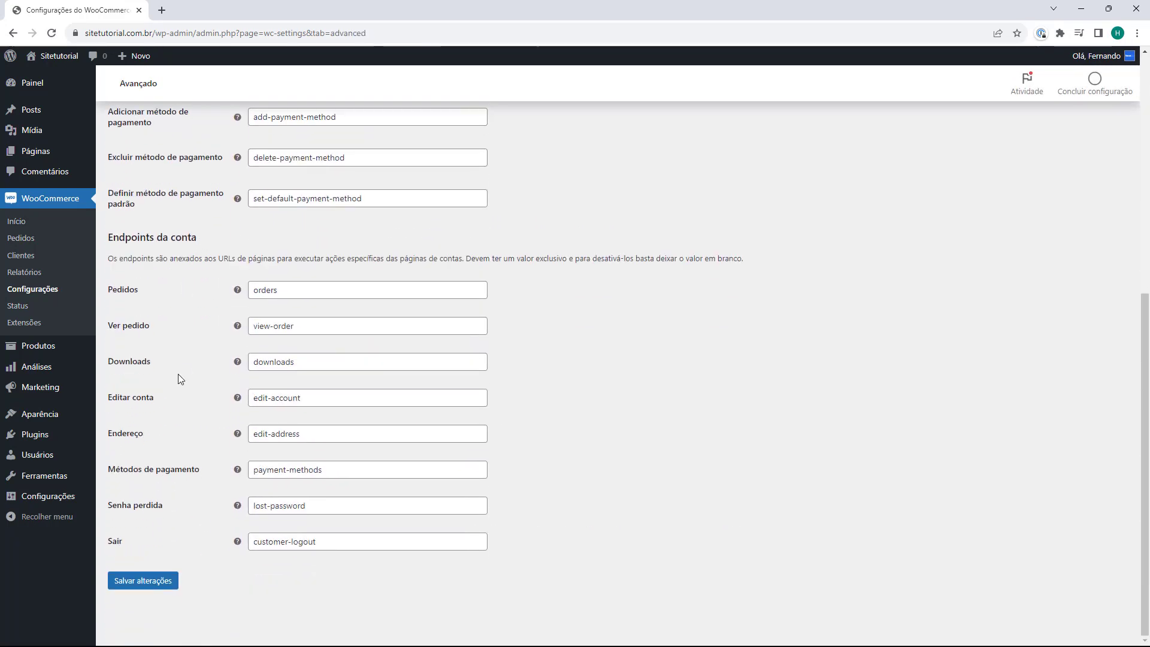
{"action": "scroll", "coordinate": [172, 457], "scroll_direction": "up", "scroll_amount": 7}
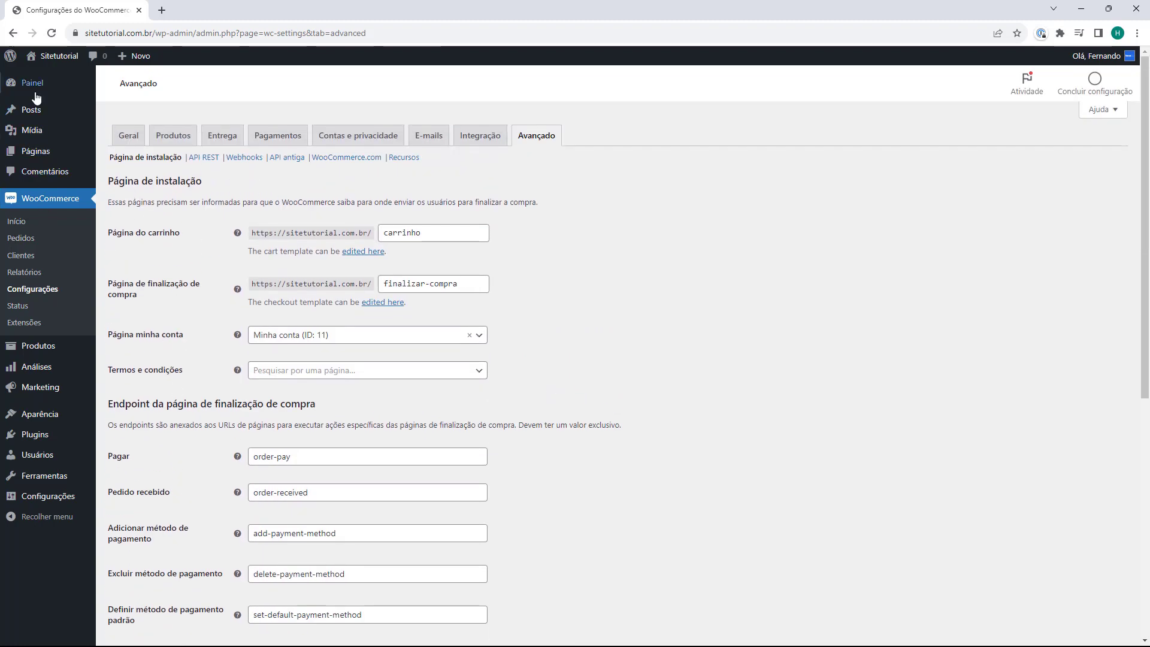
{"action": "left_click", "coordinate": [35, 84]}
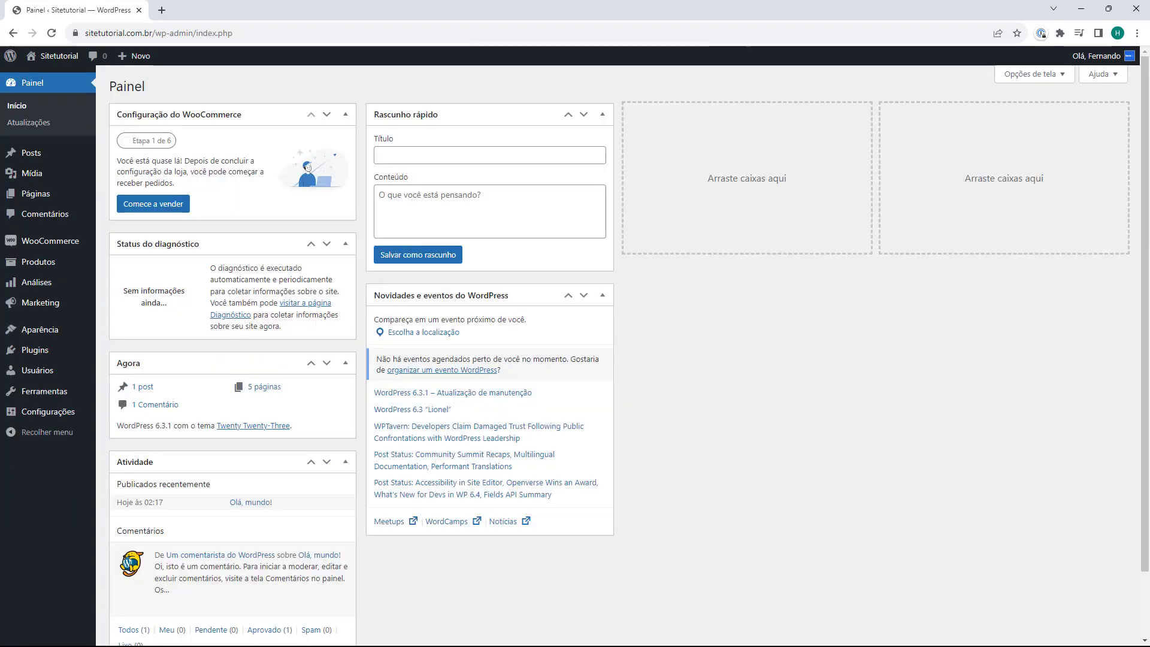